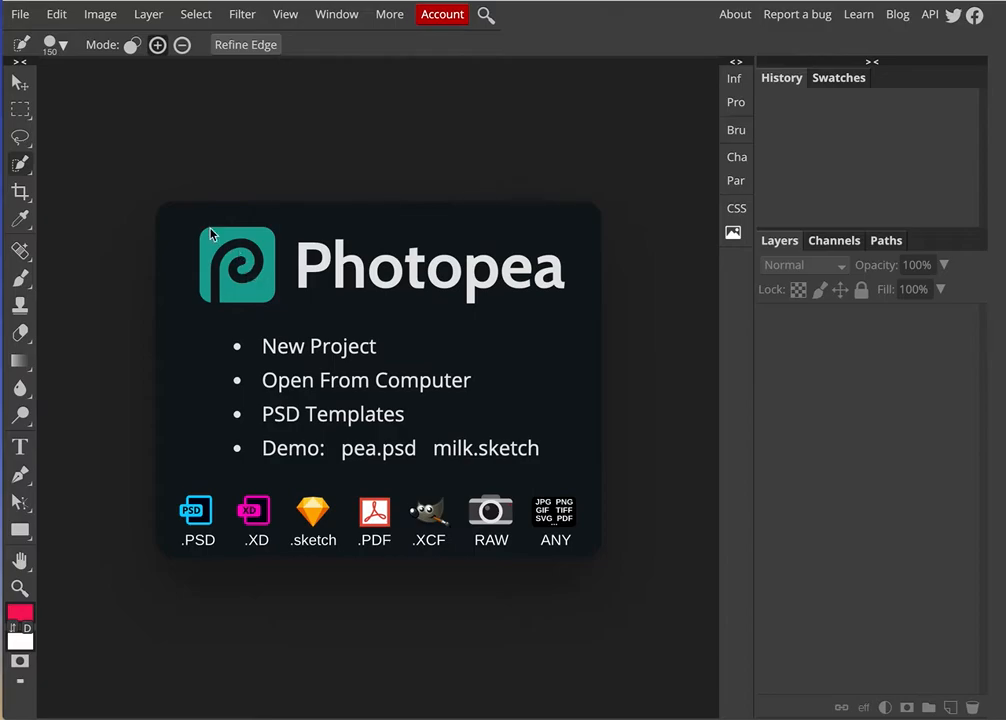
Open the JPEG photo of the blue mug on the wooden table from the computer
click(20, 17)
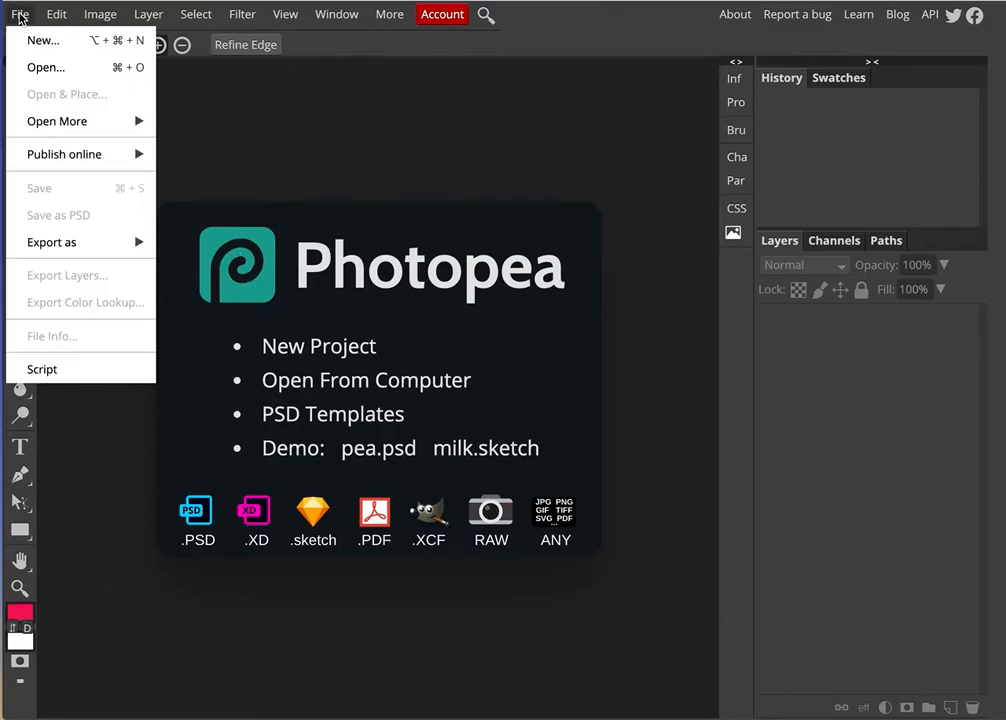
click(40, 68)
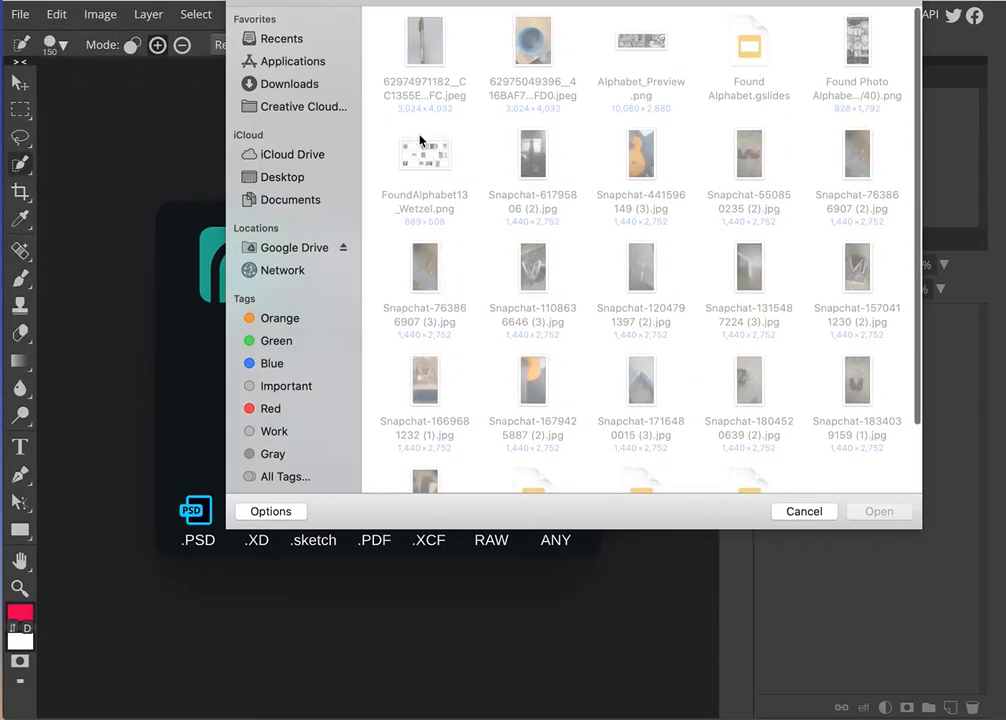
double_click(532, 55)
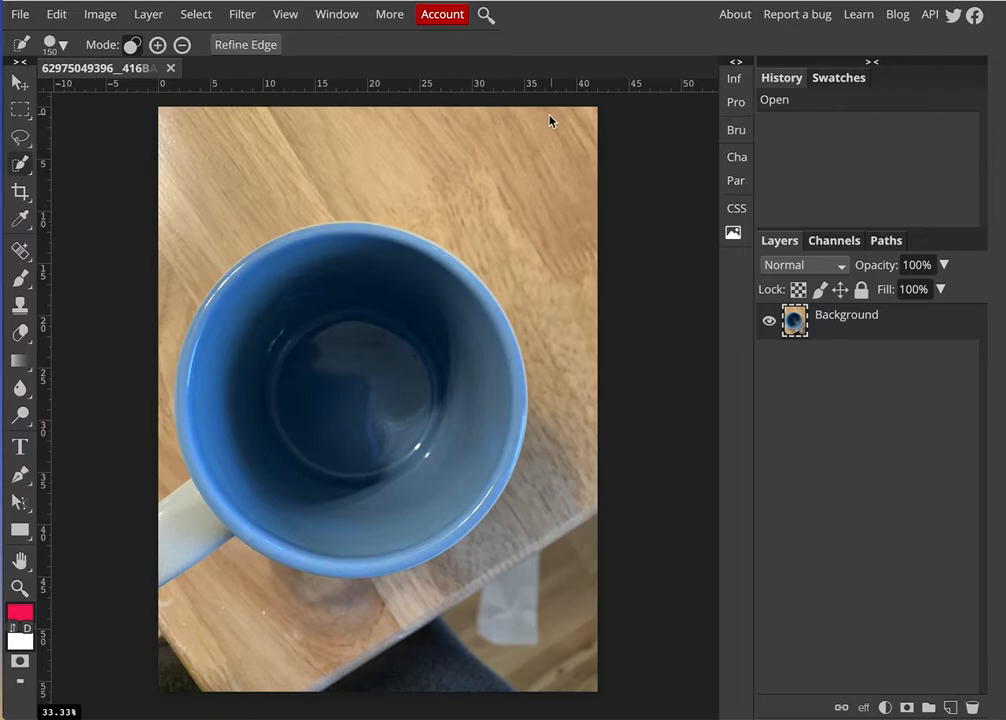
Crop the photo to a fixed 1:1 ratio, tightening the square frame around the mug, and apply the crop
click(21, 195)
click(58, 195)
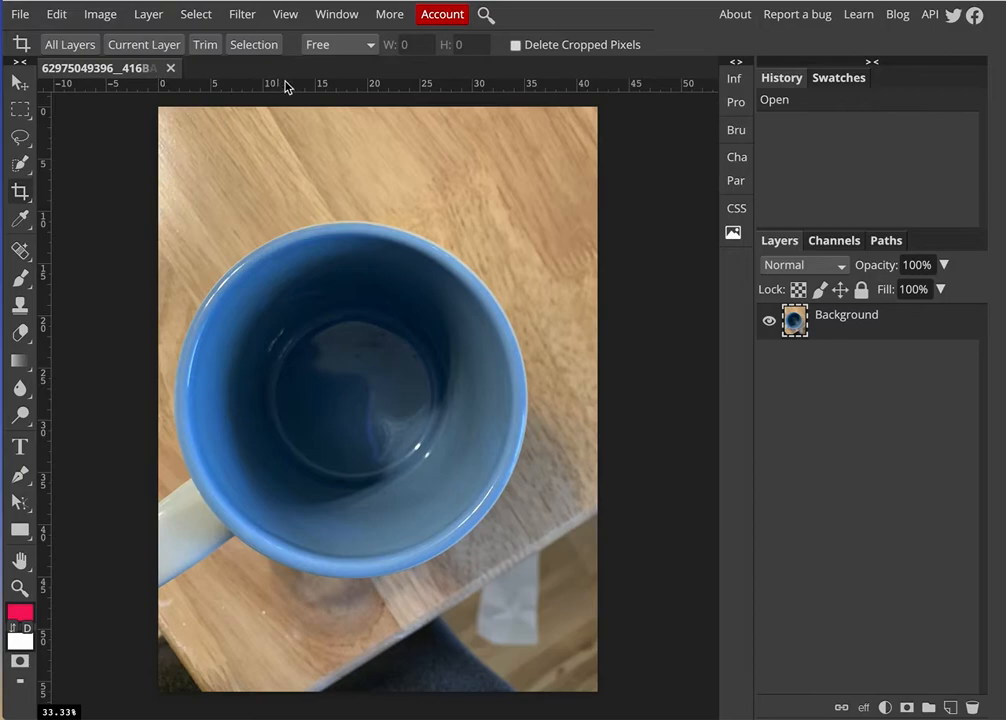
click(371, 47)
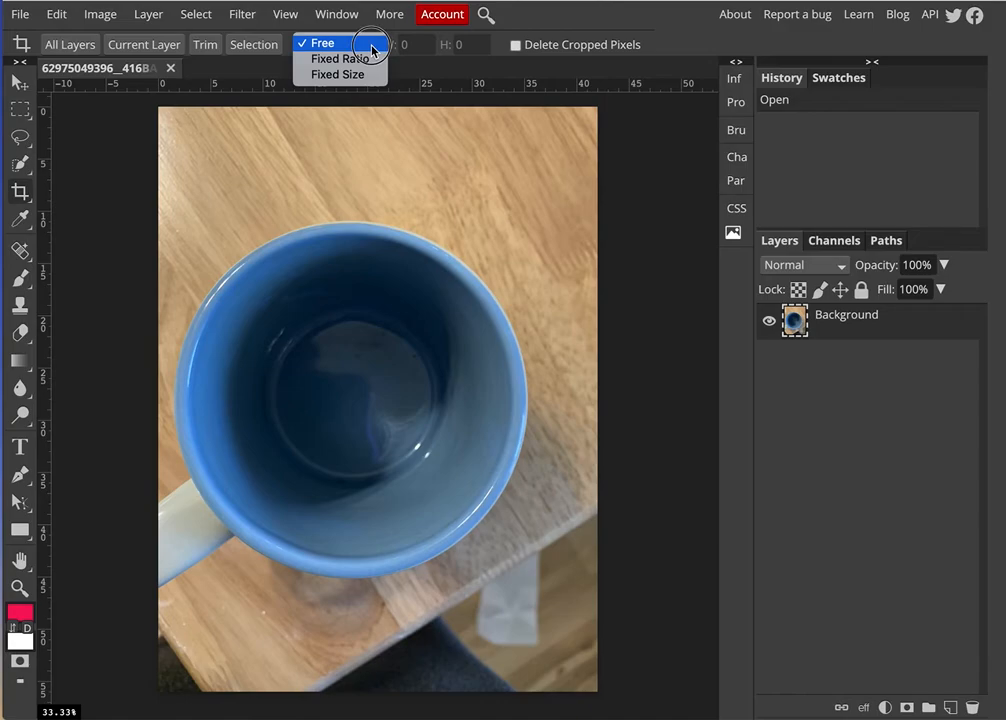
click(370, 60)
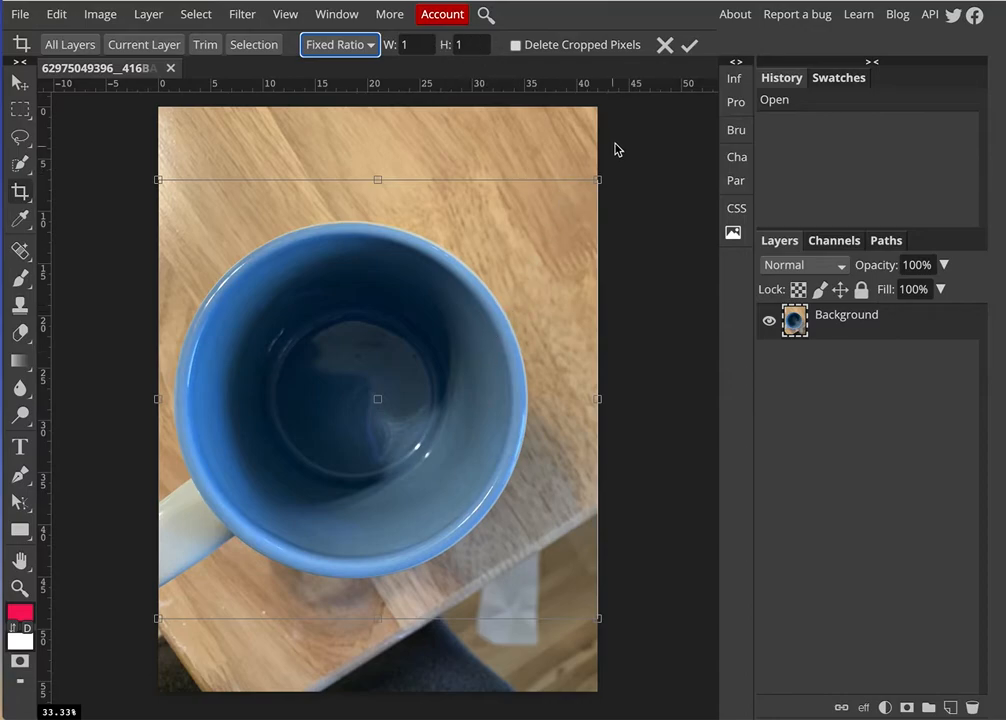
drag(598, 180, 566, 156)
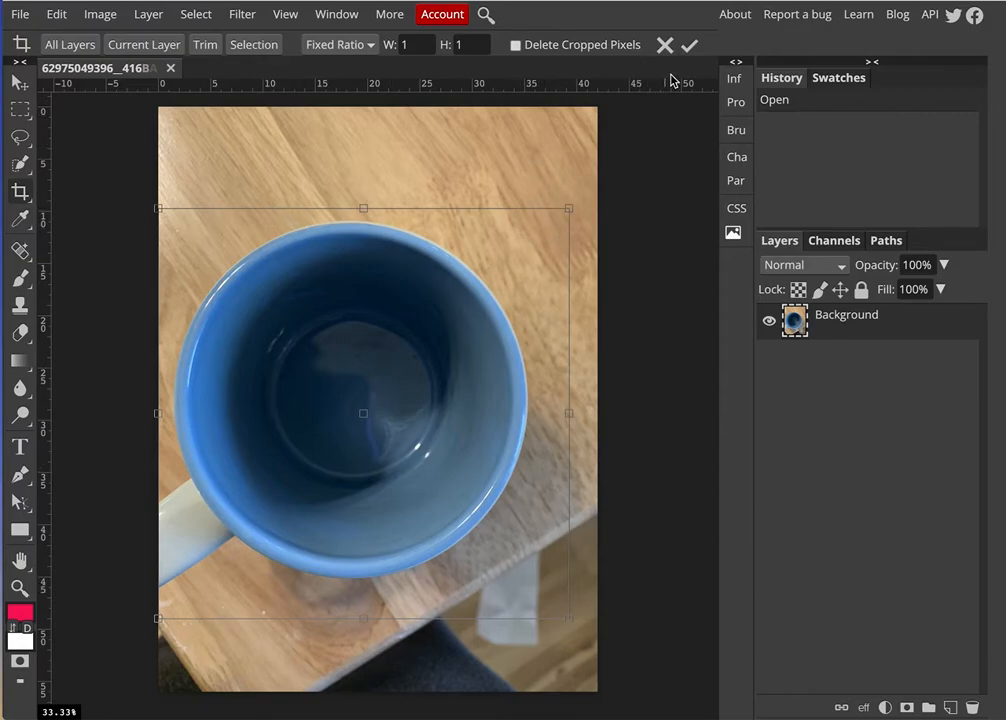
click(694, 47)
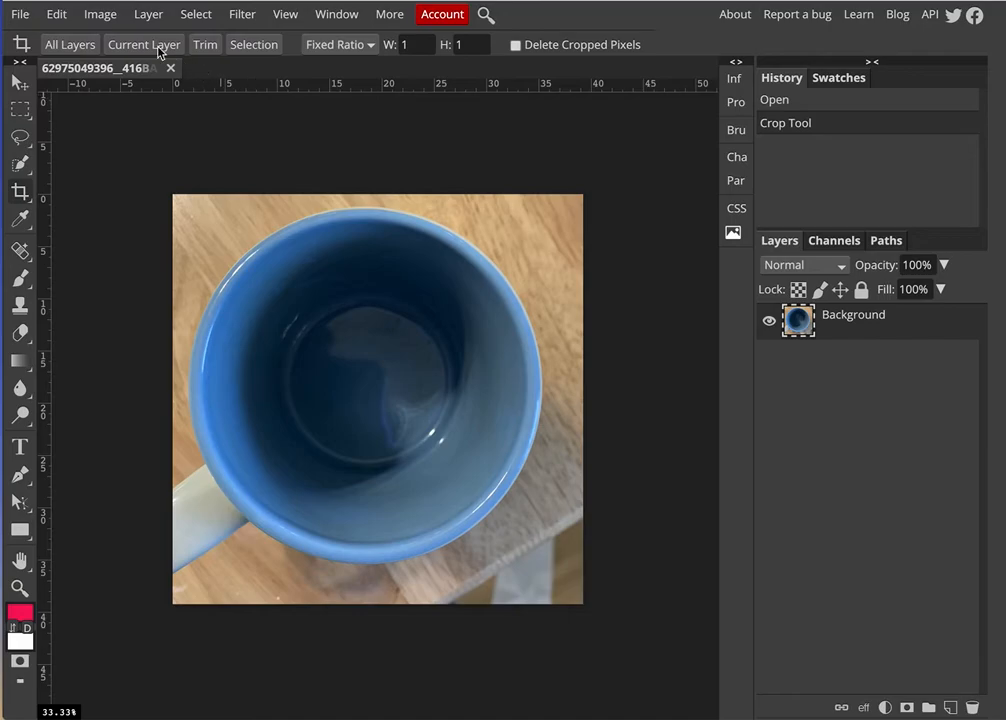
click(110, 18)
mouse_move(144, 36)
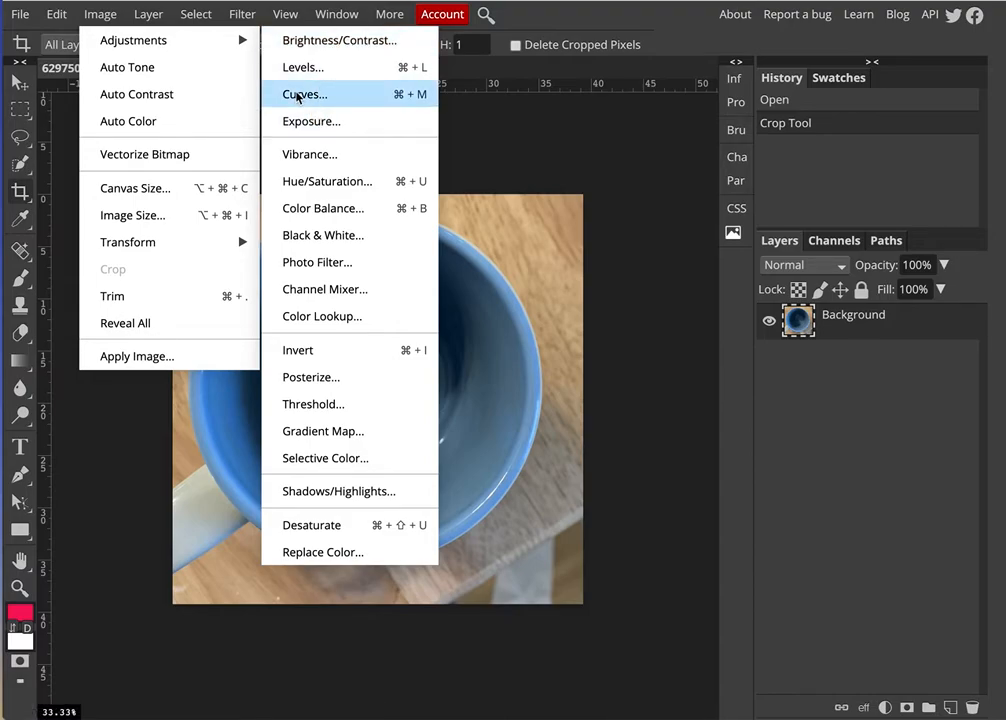
click(60, 126)
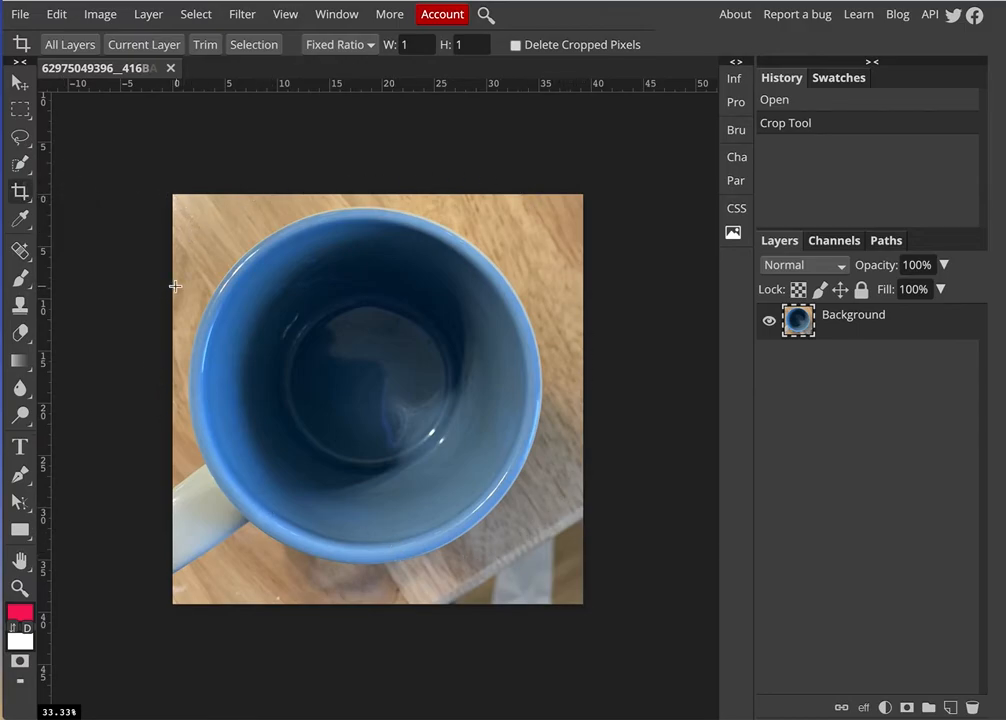
Select the wooden table background around the mug with the Quick Selection tool
click(19, 165)
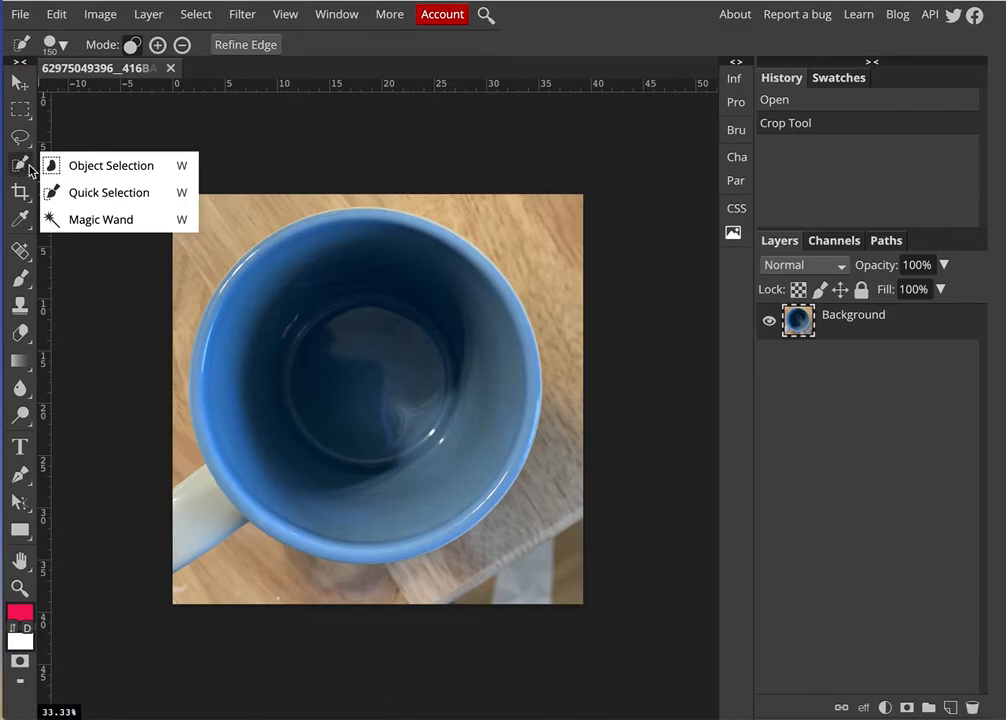
click(58, 166)
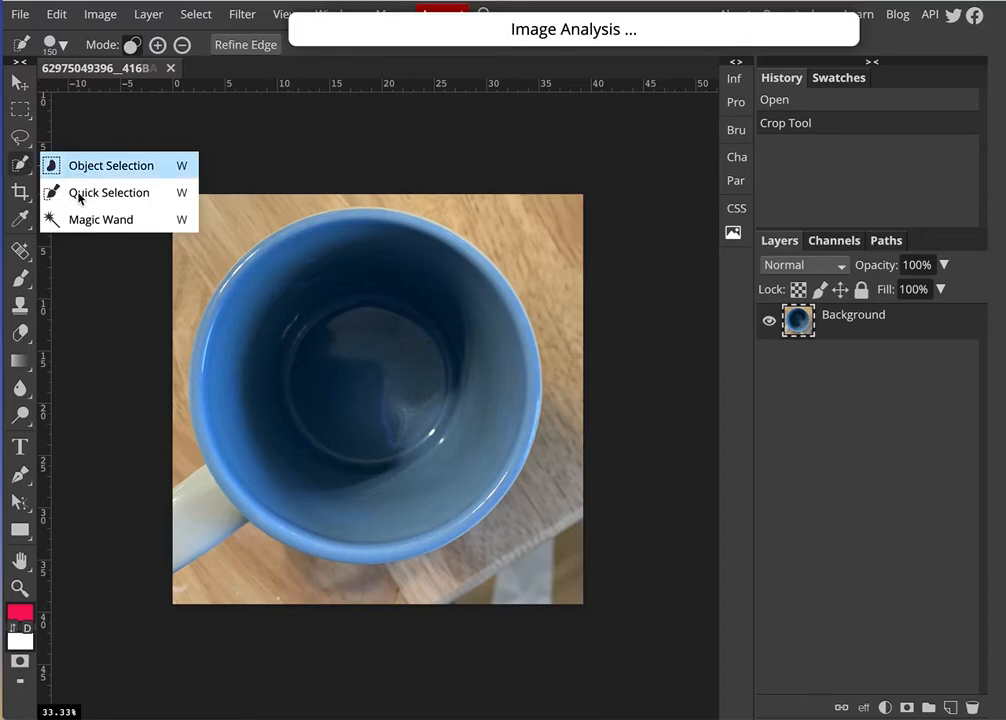
right_click(20, 164)
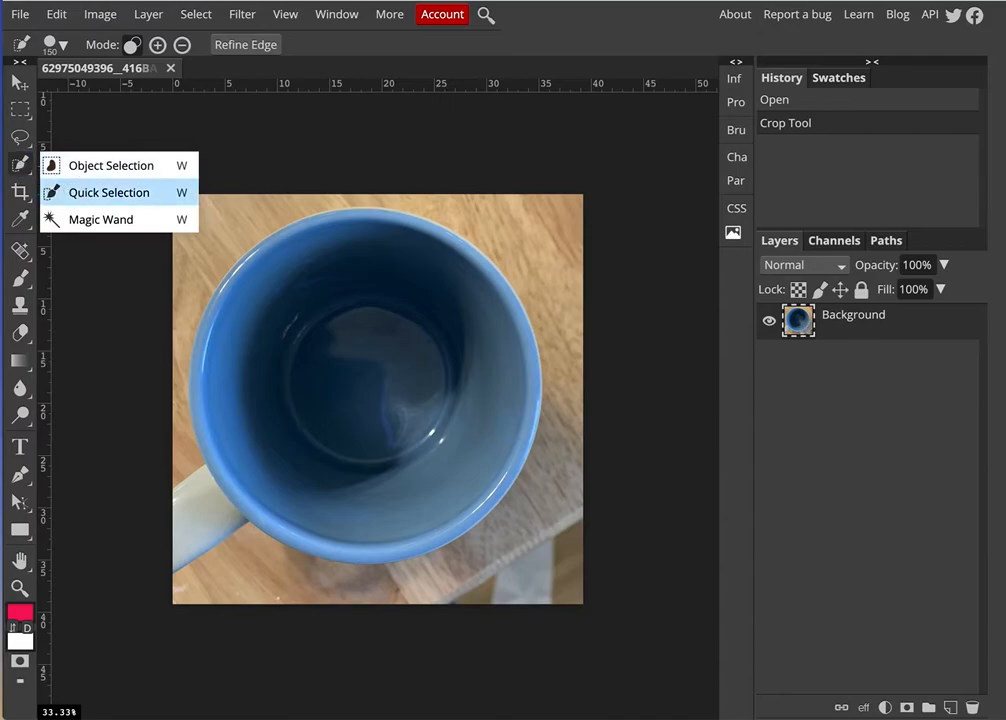
click(68, 194)
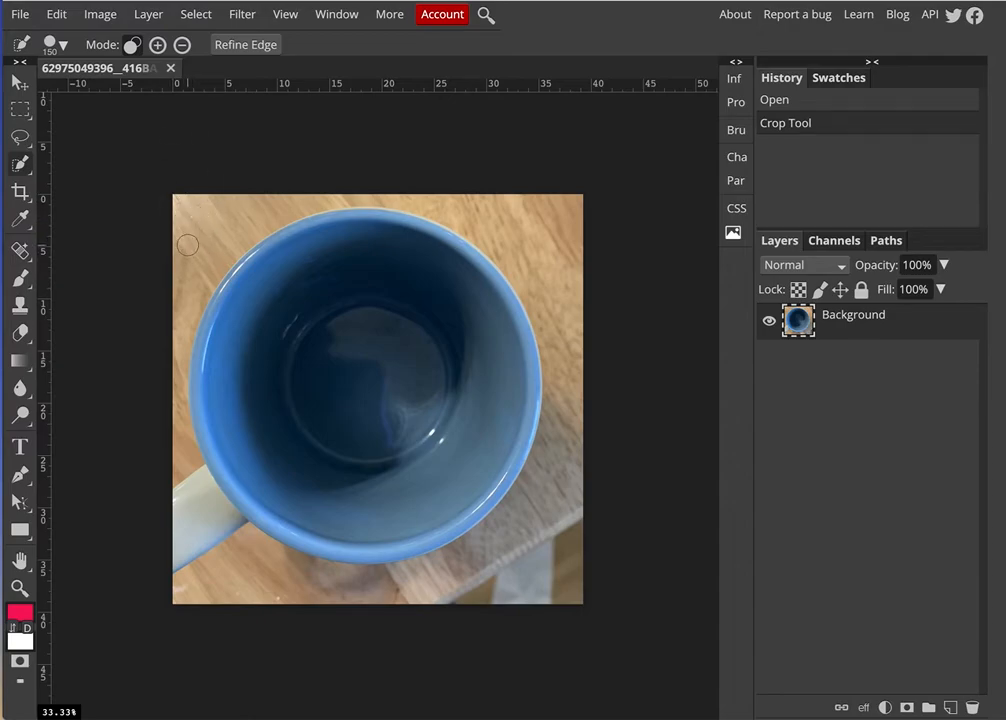
drag(205, 222, 241, 196)
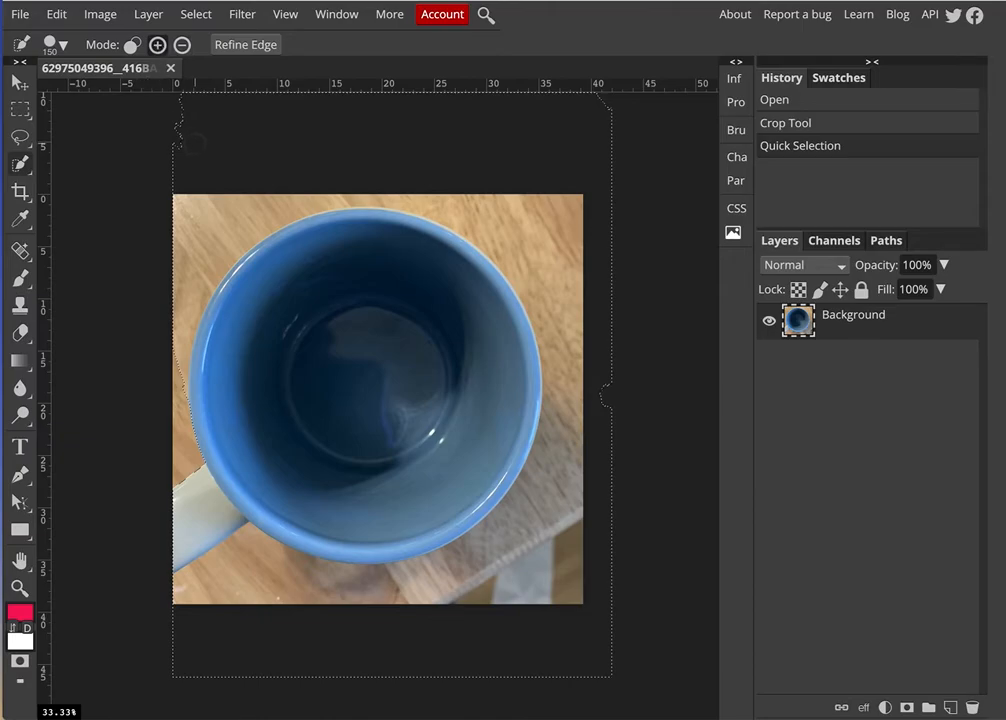
key(ctrl+d)
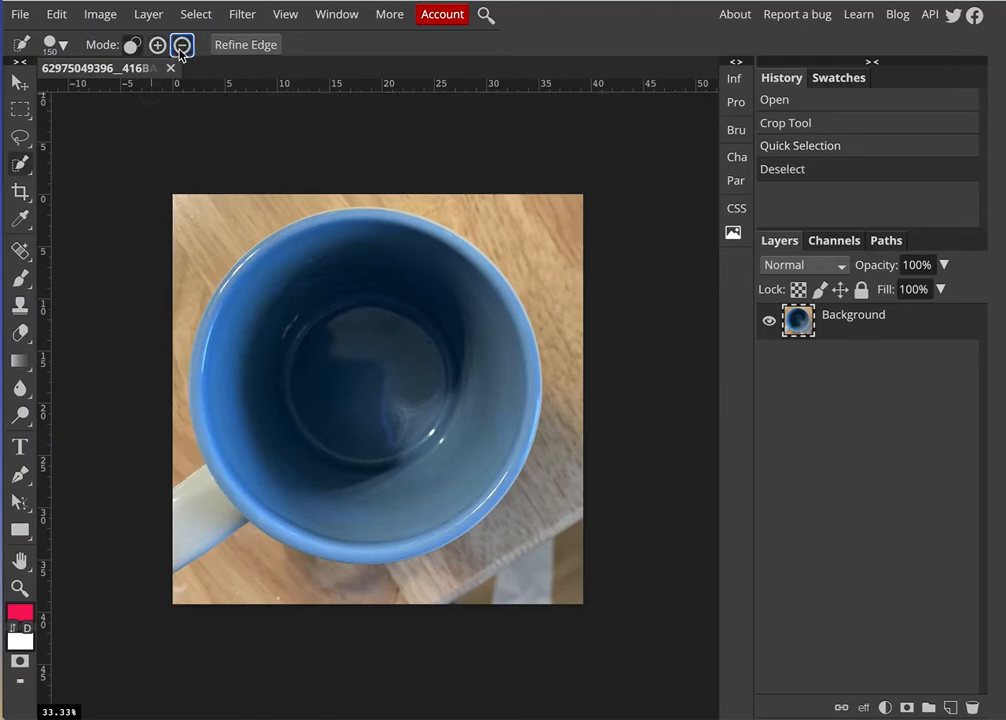
click(184, 262)
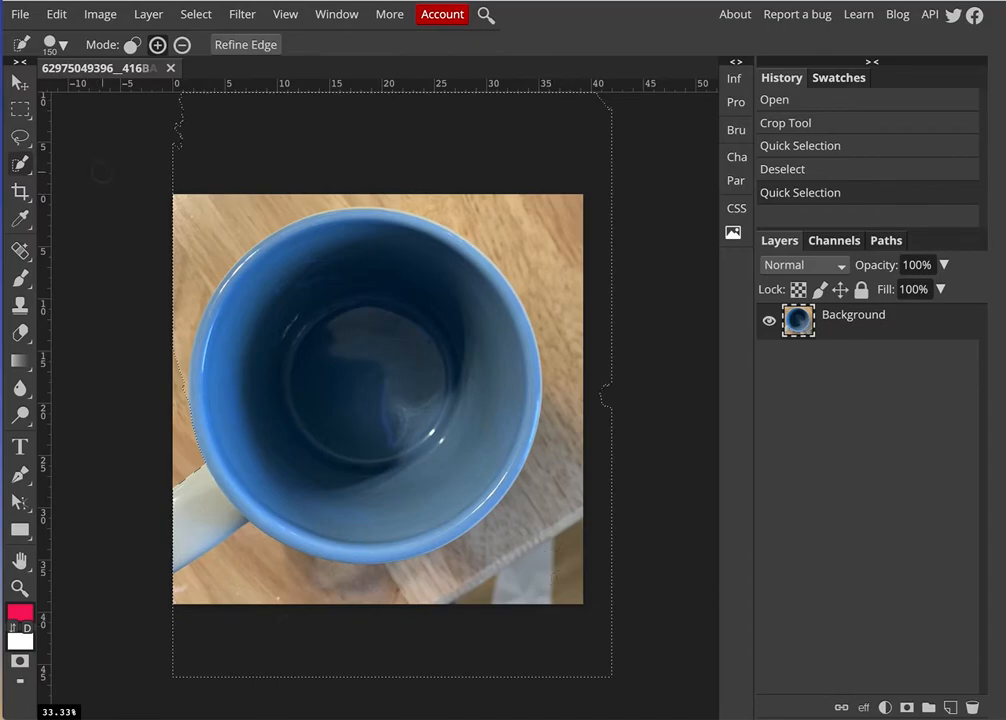
Subtract the mug and its handle from the selection, and add back the missed strip of table beside the mug's left rim
click(181, 46)
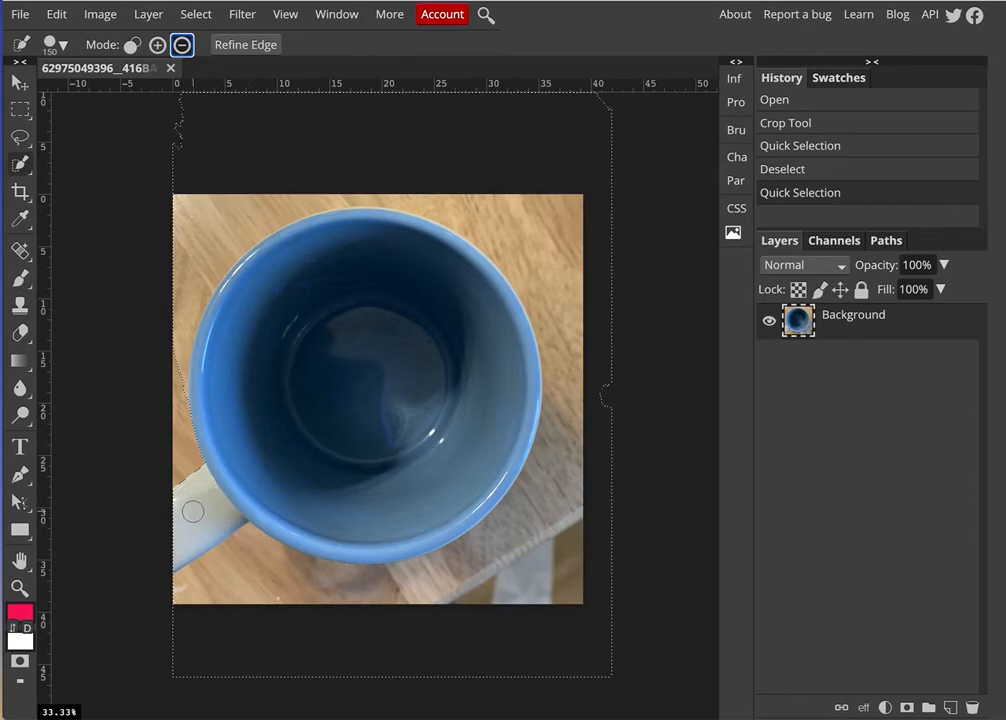
drag(172, 554, 264, 452)
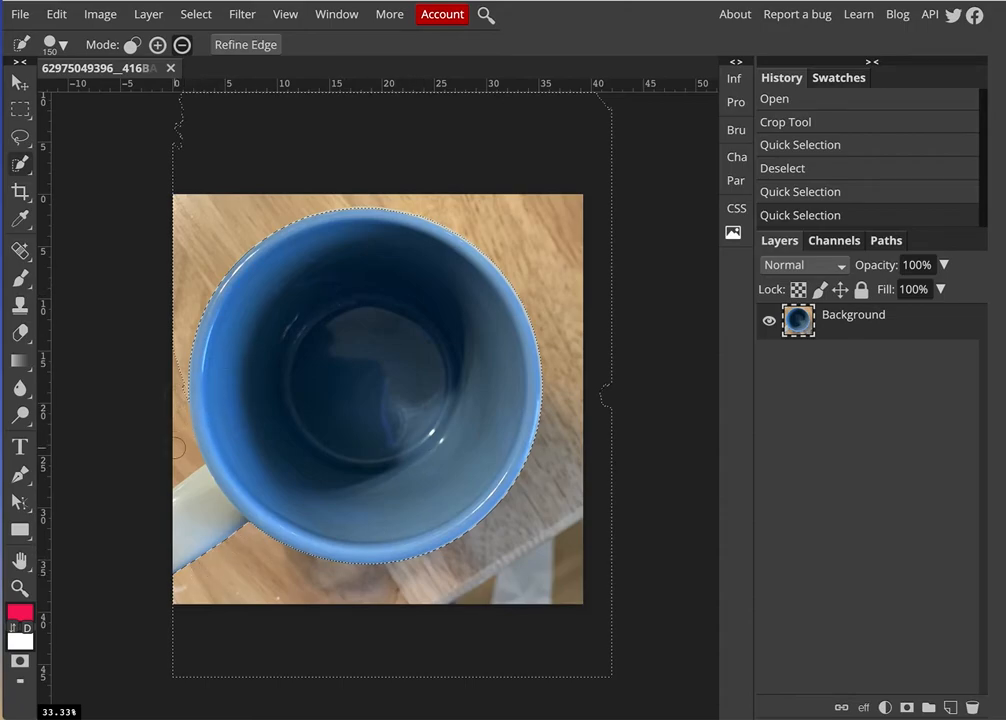
click(157, 45)
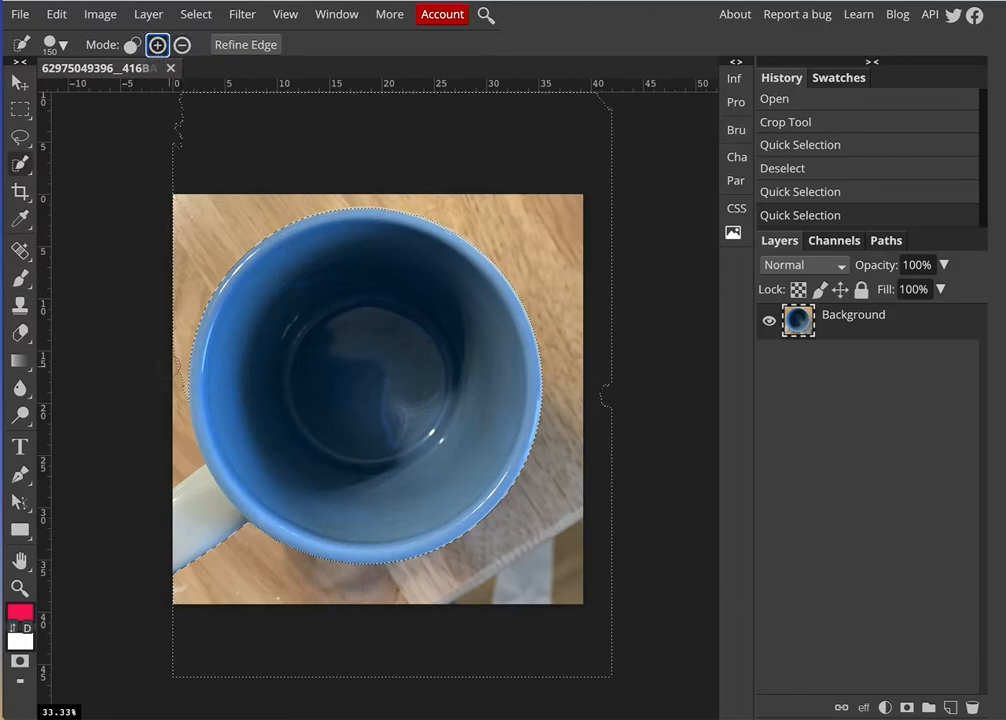
click(167, 412)
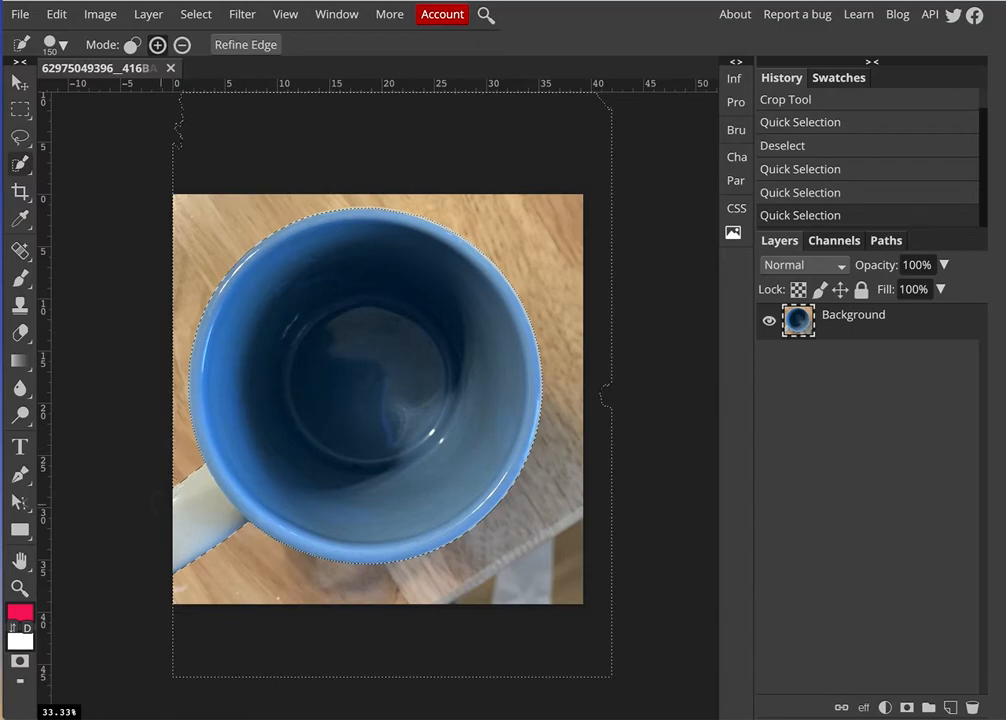
key(ctrl+plus)
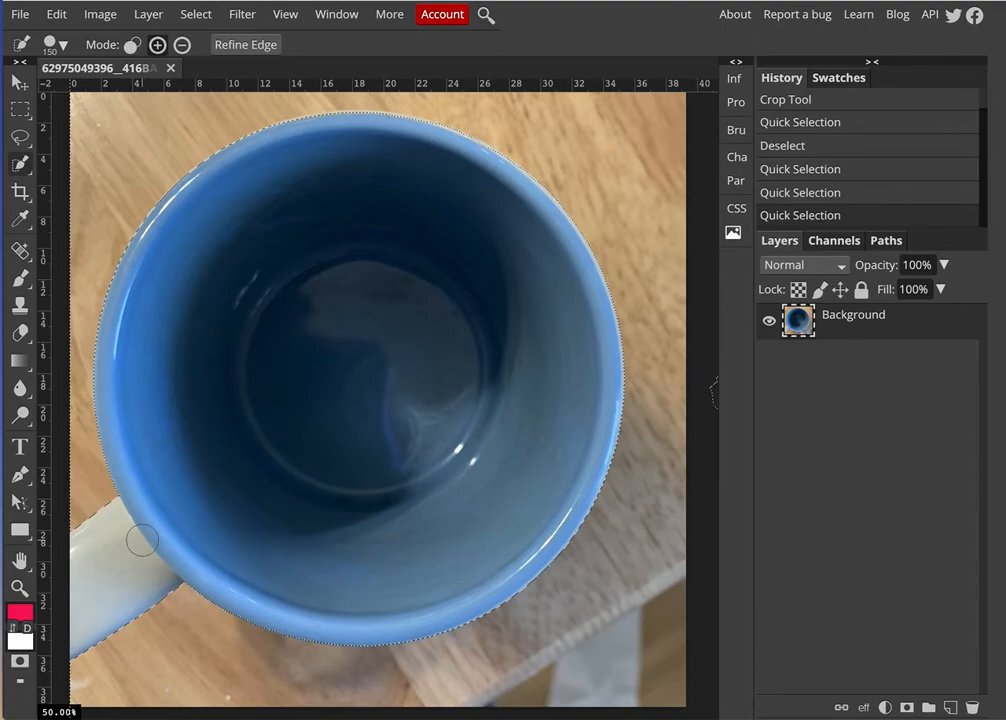
key(ctrl+minus)
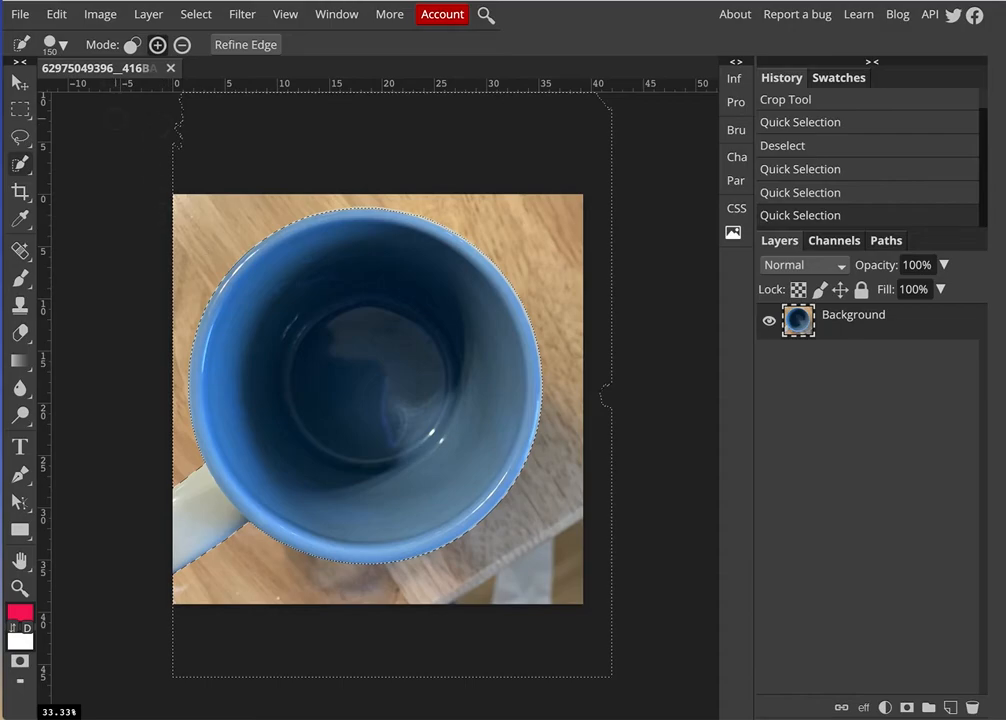
Apply a Black & White adjustment to the selected background with Red -120, Yellow -25 and an adjusted Cyan level
click(187, 15)
mouse_move(101, 17)
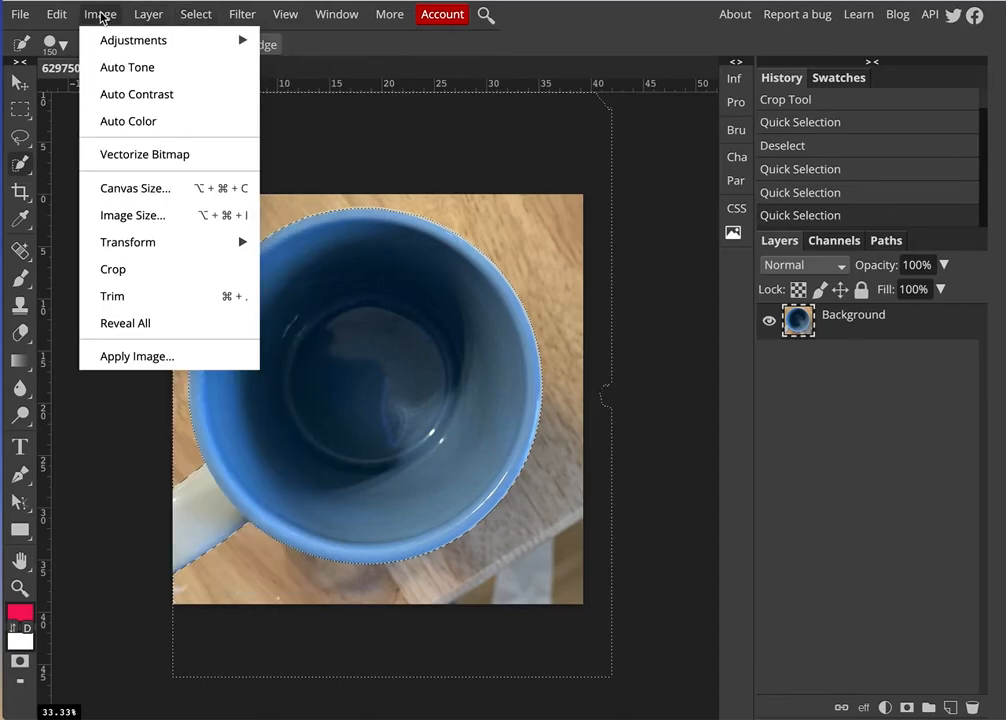
mouse_move(106, 42)
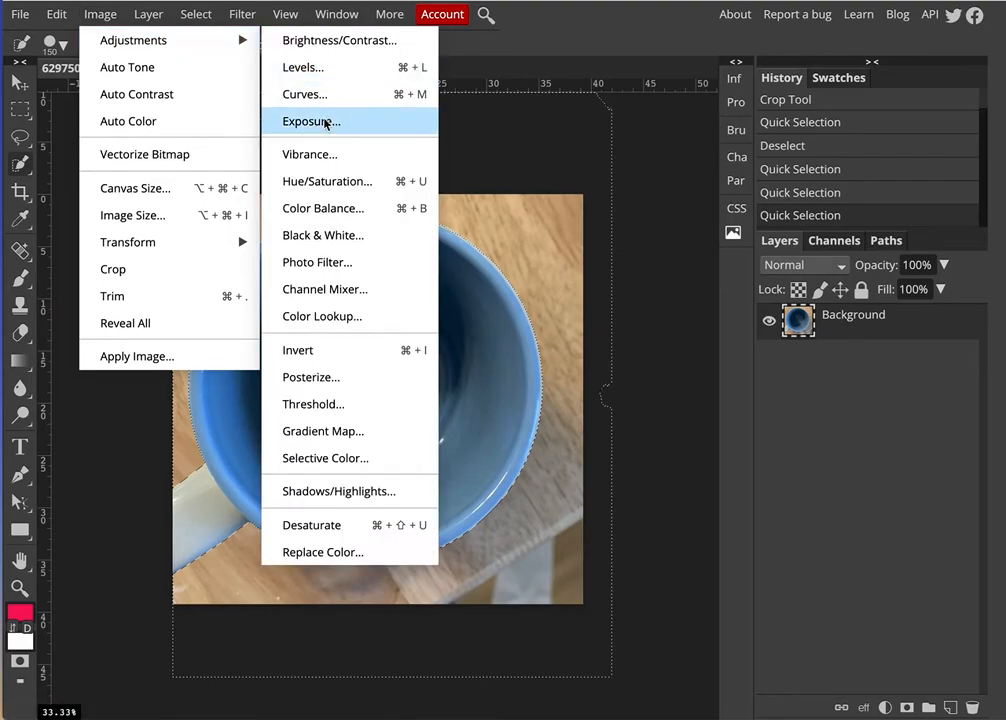
click(331, 243)
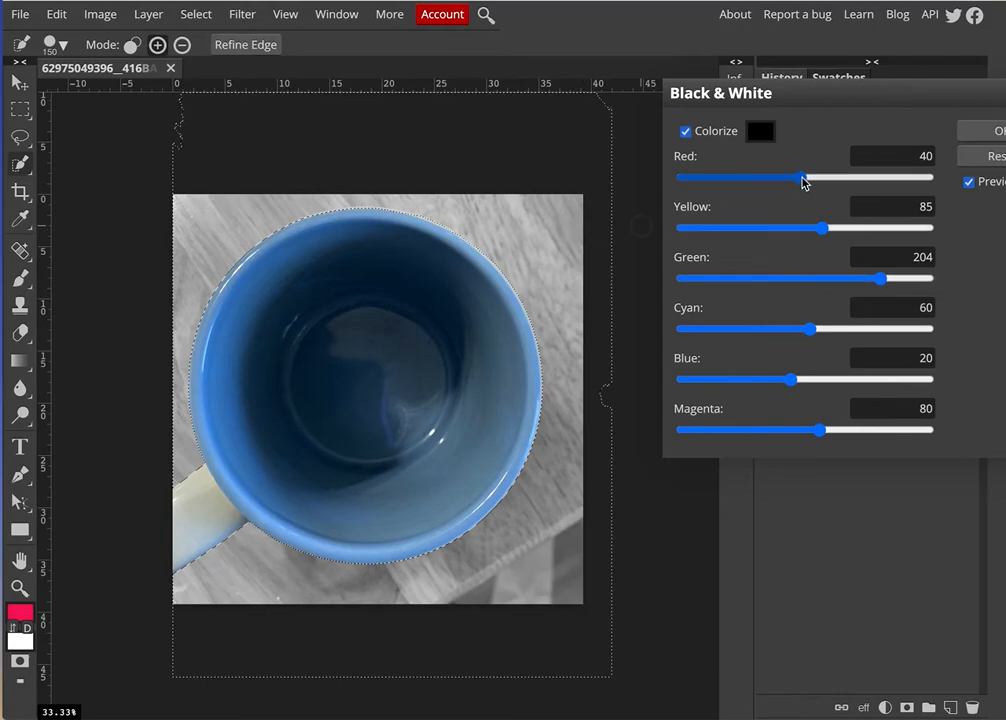
drag(806, 178, 723, 178)
drag(820, 227, 768, 229)
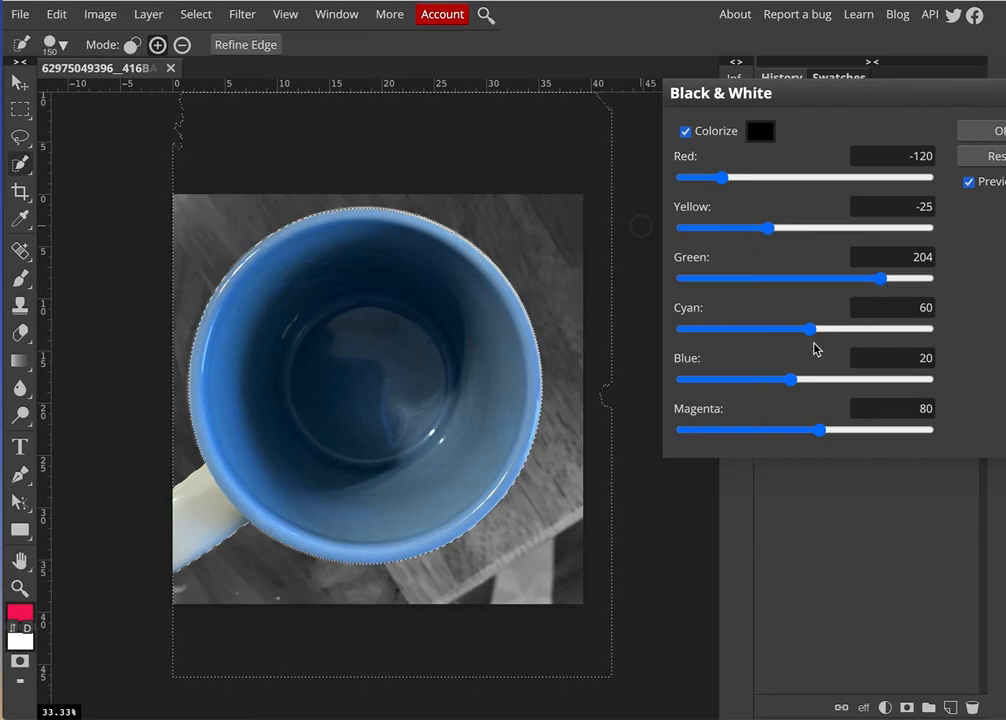
drag(779, 336, 849, 332)
click(976, 133)
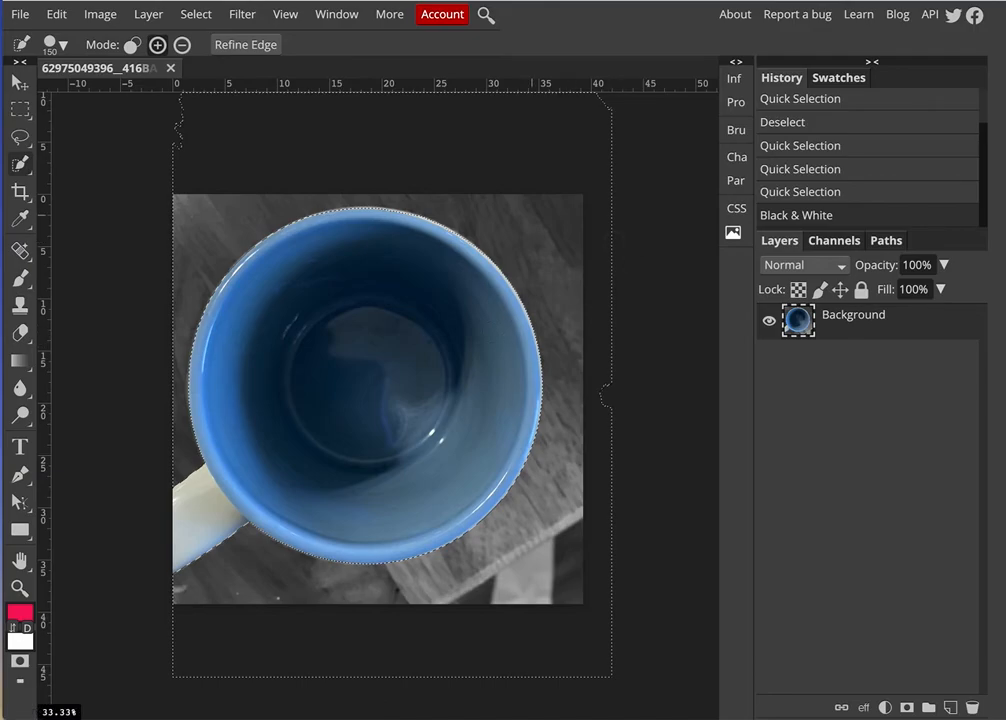
Export the edited mug image as a JPG at 100% quality
click(18, 15)
mouse_move(16, 242)
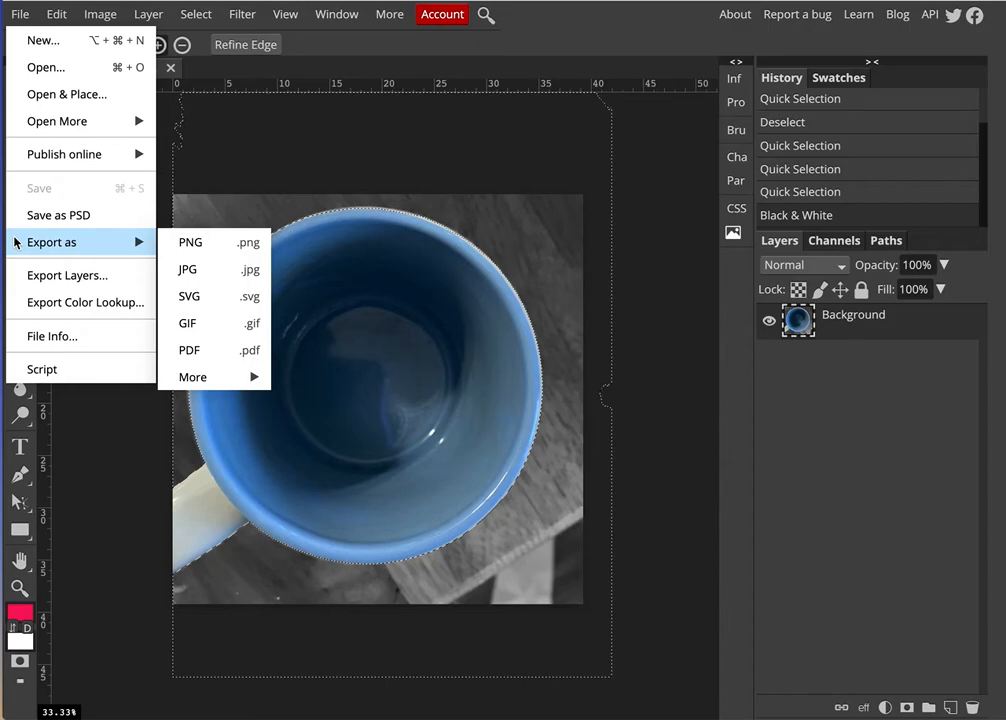
click(193, 272)
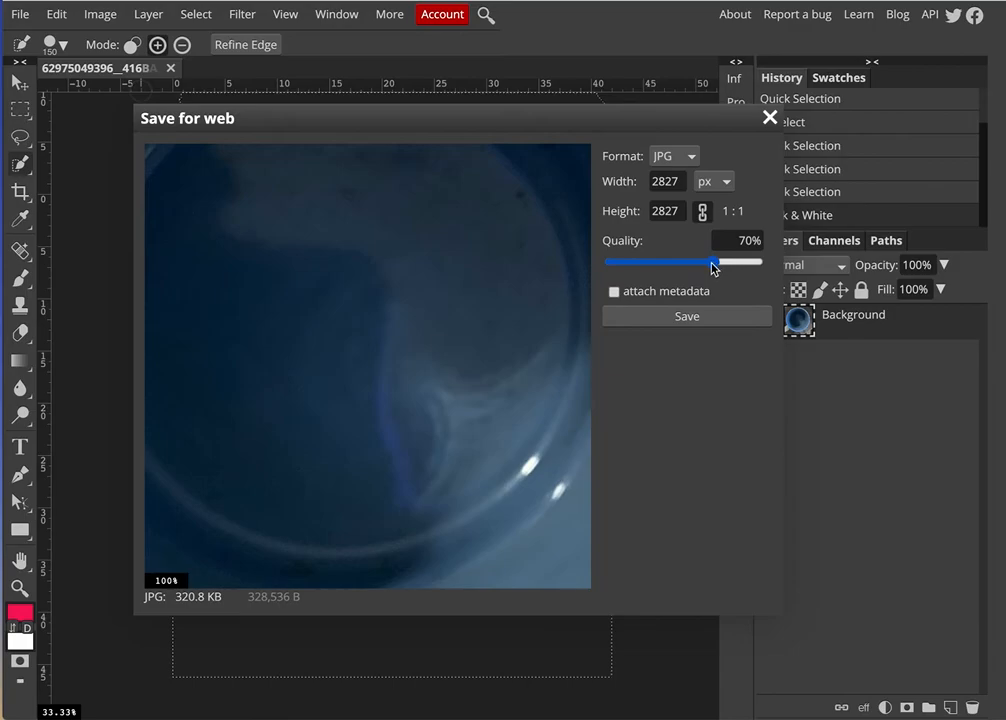
drag(715, 268, 759, 265)
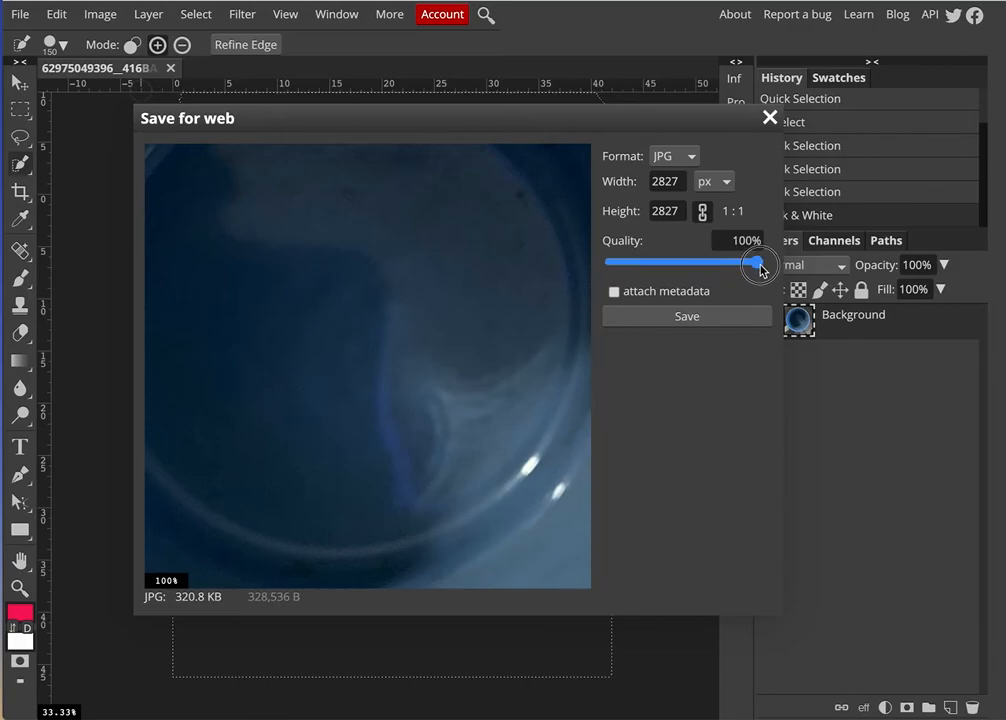
click(686, 318)
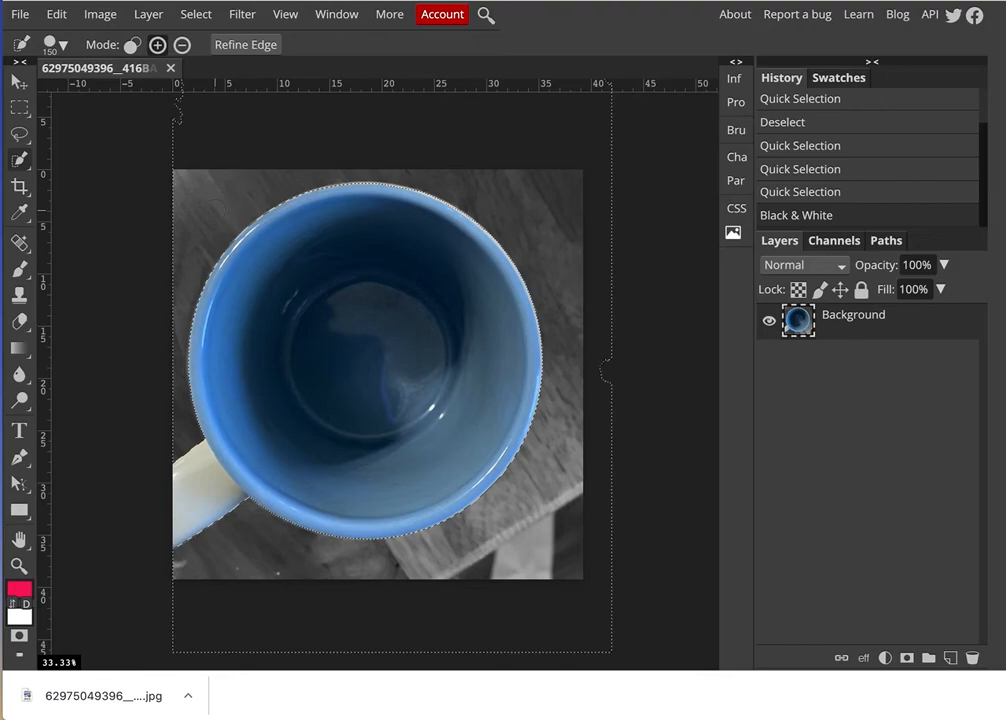
Undo the Black & White adjustment and the last two Quick Selection changes
key(ctrl+z)
key(ctrl+z)
key(ctrl+z)
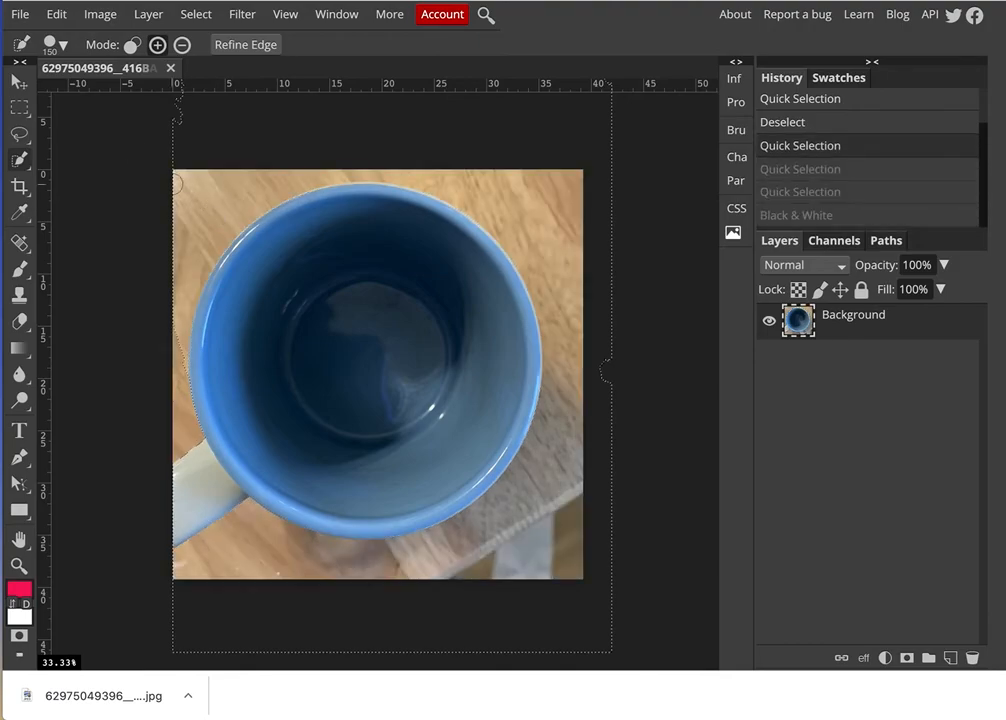
click(19, 14)
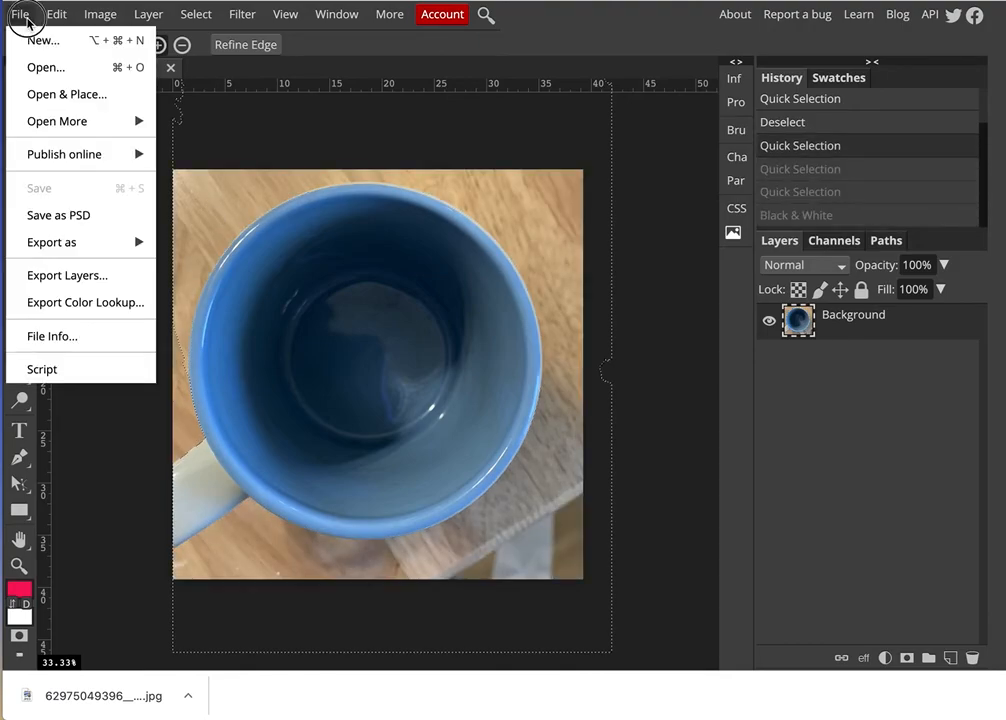
click(40, 68)
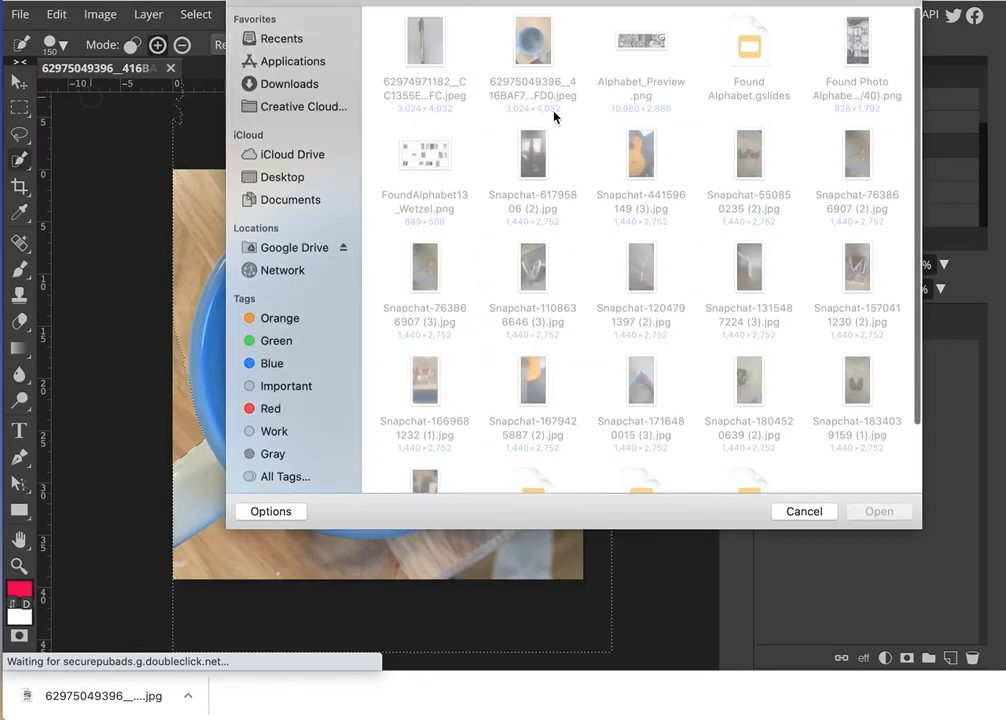
click(641, 162)
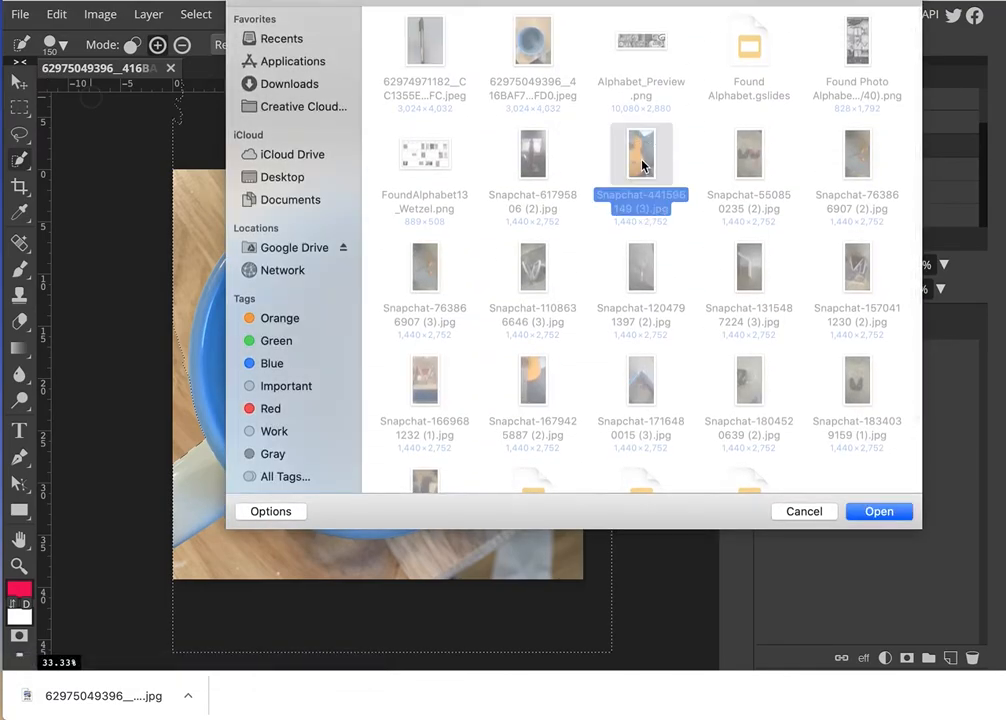
double_click(641, 167)
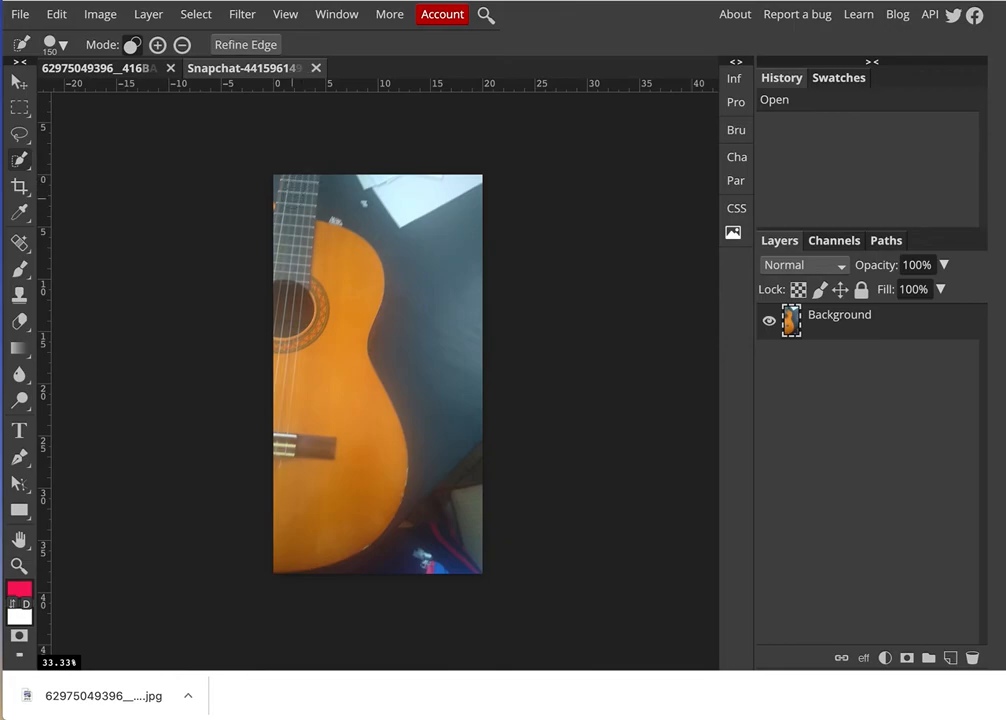
Quick-select the orange guitar body and neck, and add the missed strip along the body's lower edge
drag(335, 262, 332, 331)
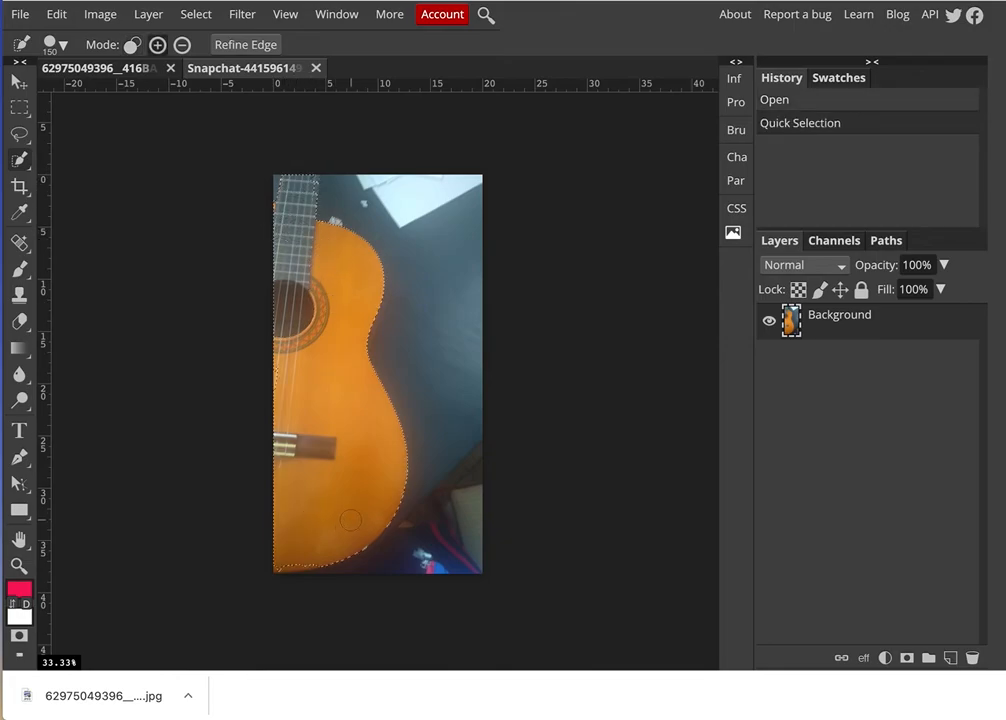
drag(313, 556, 293, 558)
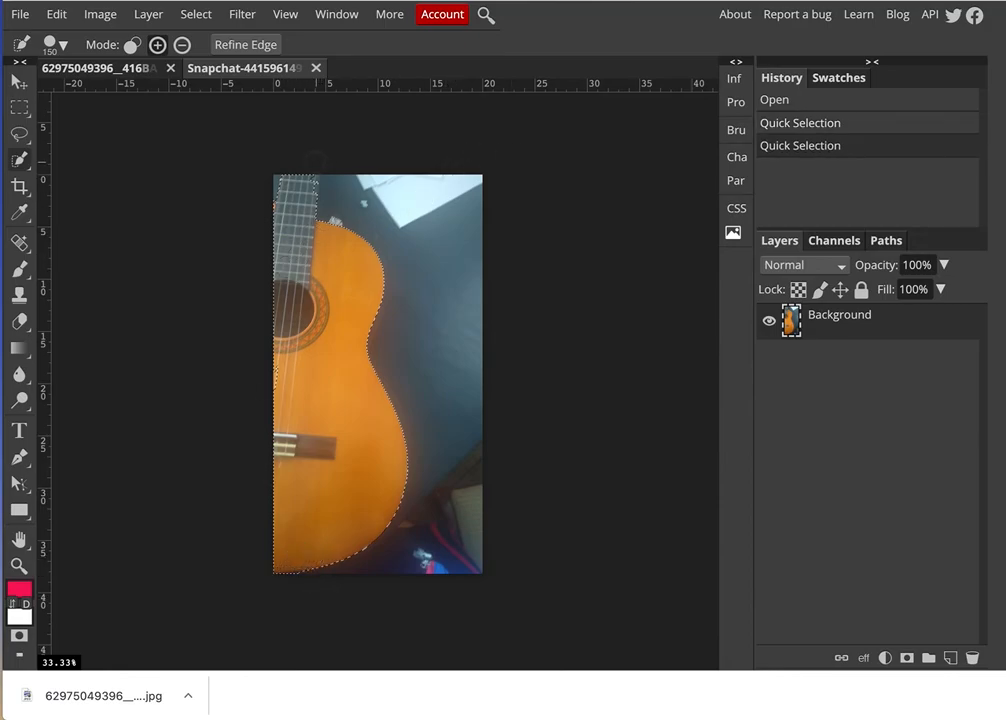
Try to extend the Quick Selection over the upper end of the guitar neck, and undo it
click(306, 183)
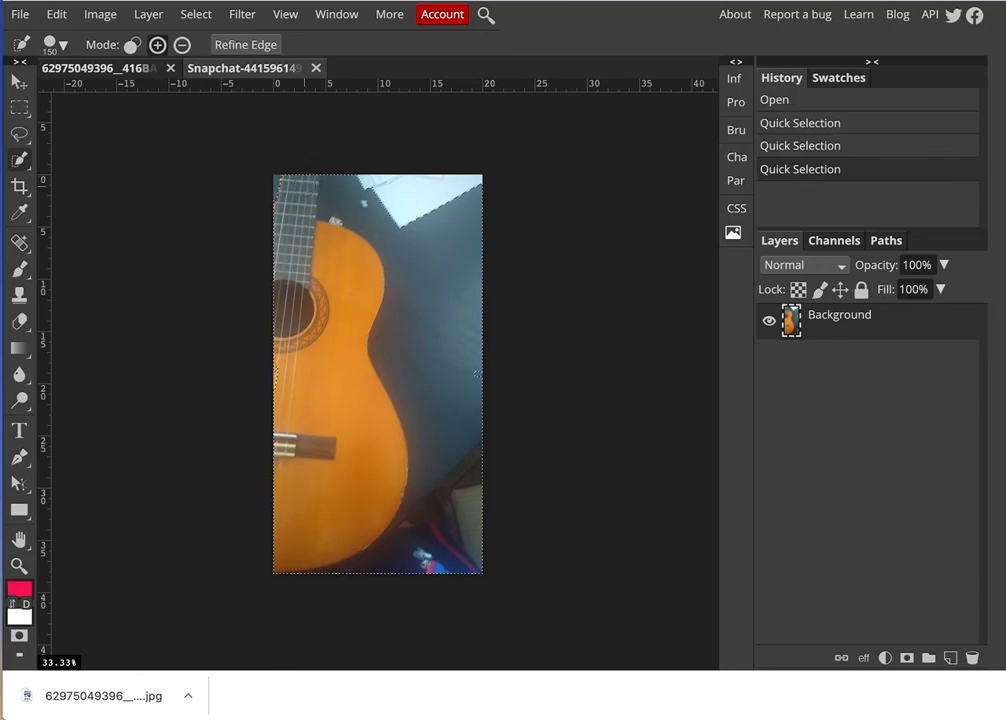
key(ctrl+z)
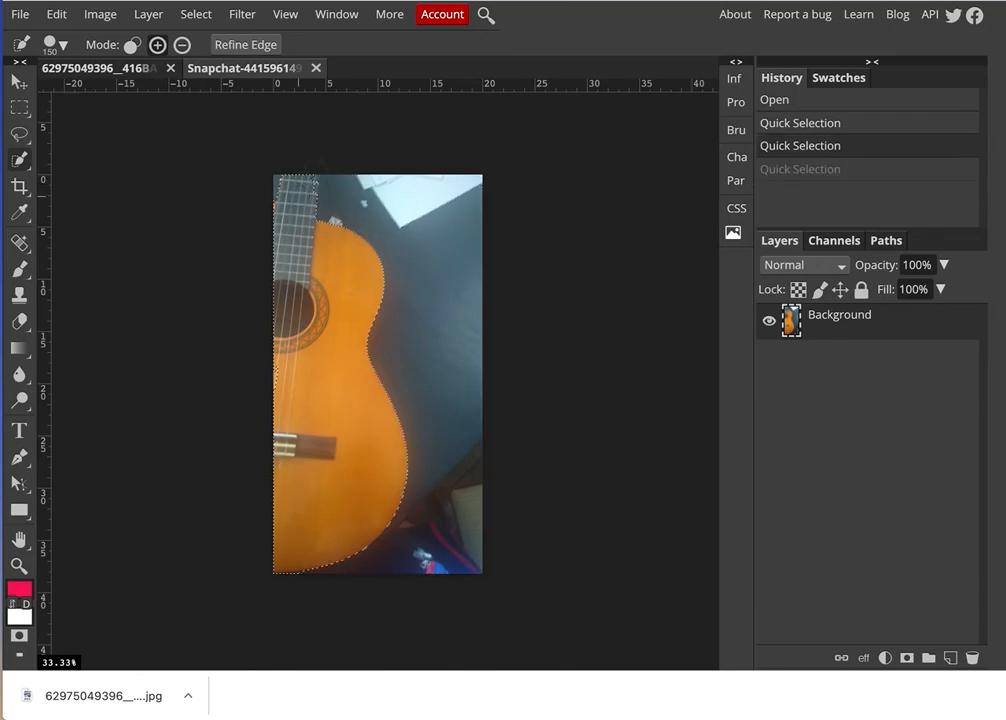
key(ctrl+shift+z)
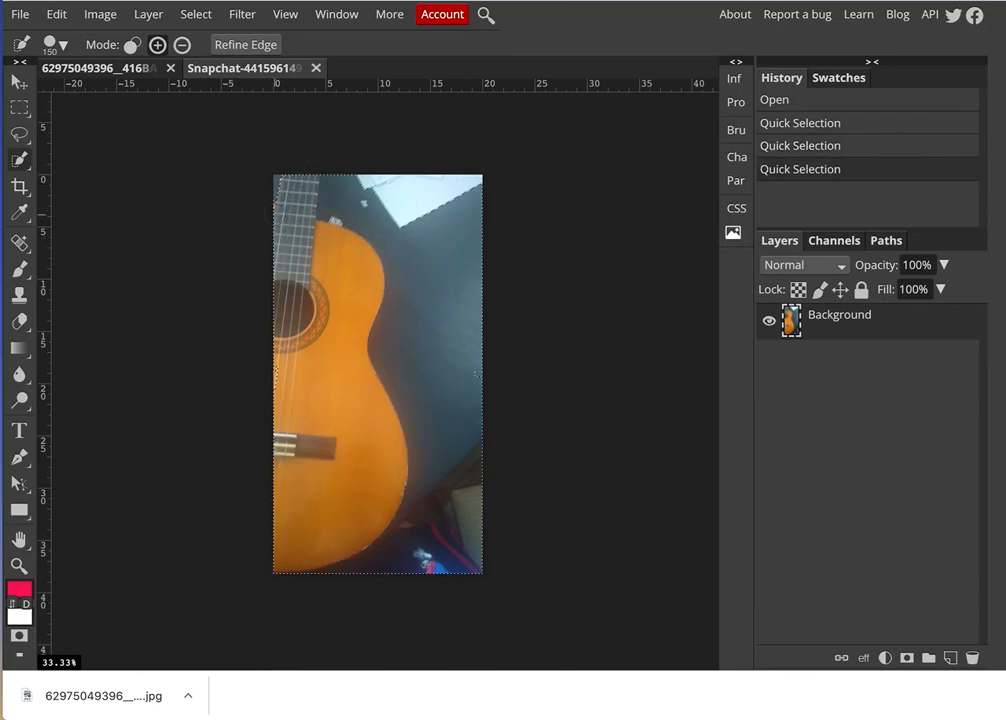
key(ctrl+z)
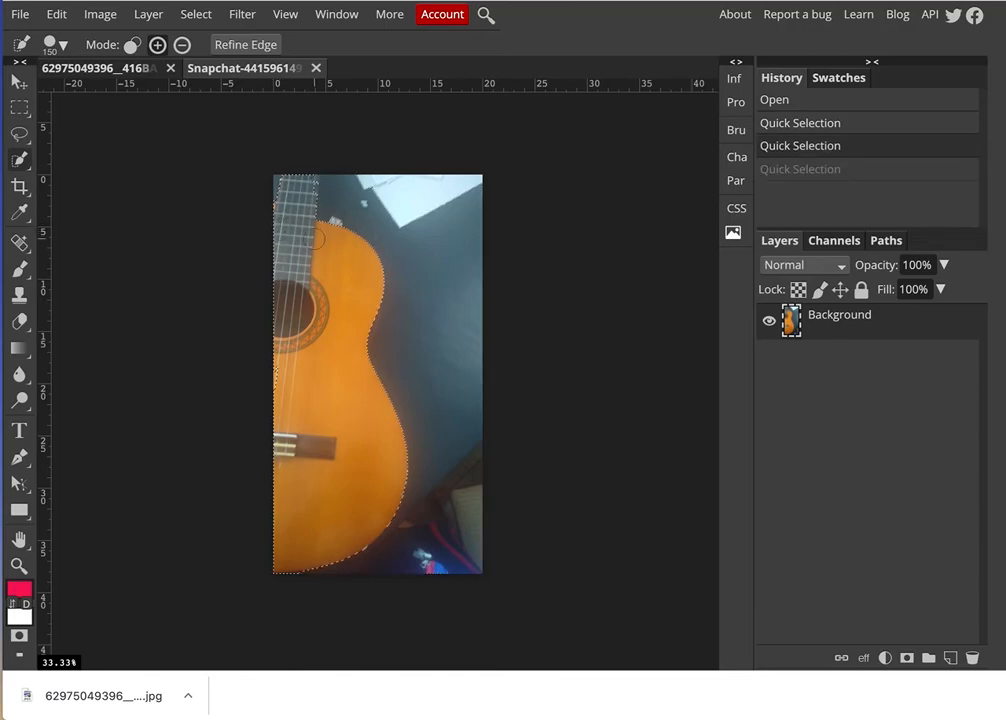
Reduce the Quick Selection brush to 10 px, try again to add the neck's missed upper edge, and undo the addition
scroll(316, 239, up, 2)
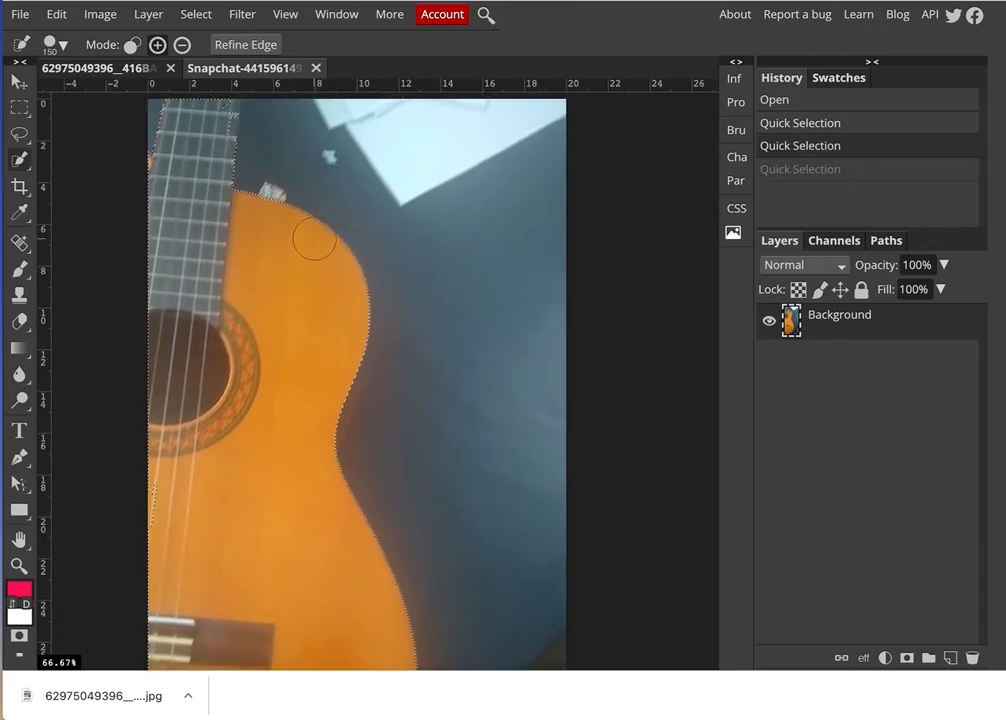
scroll(314, 239, up, 2)
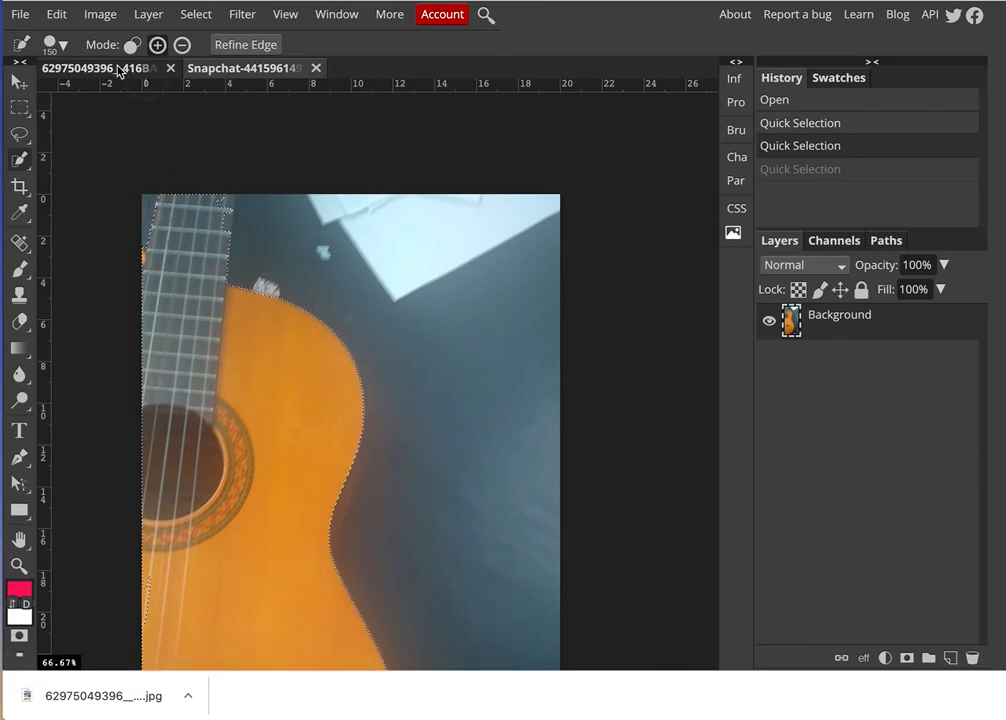
click(60, 46)
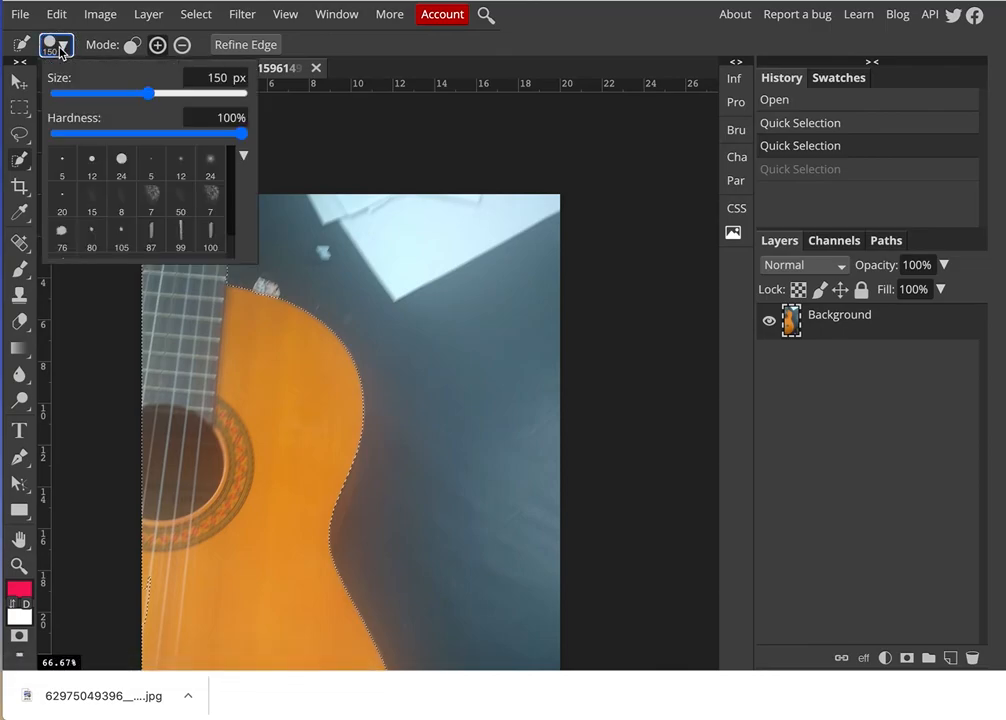
click(89, 94)
click(549, 594)
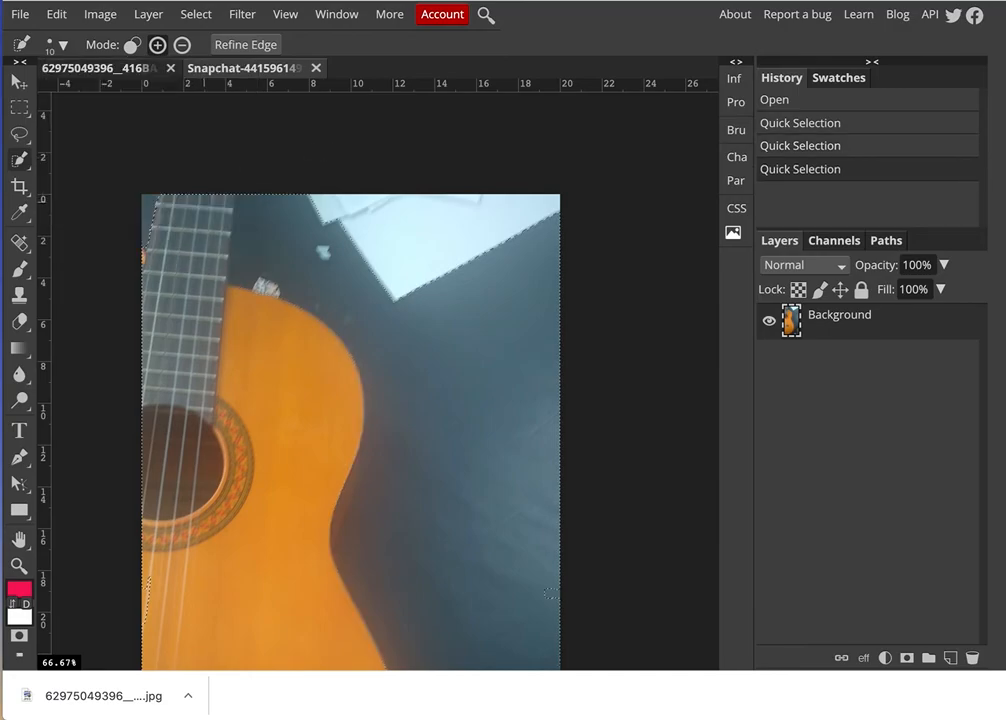
key(ctrl+z)
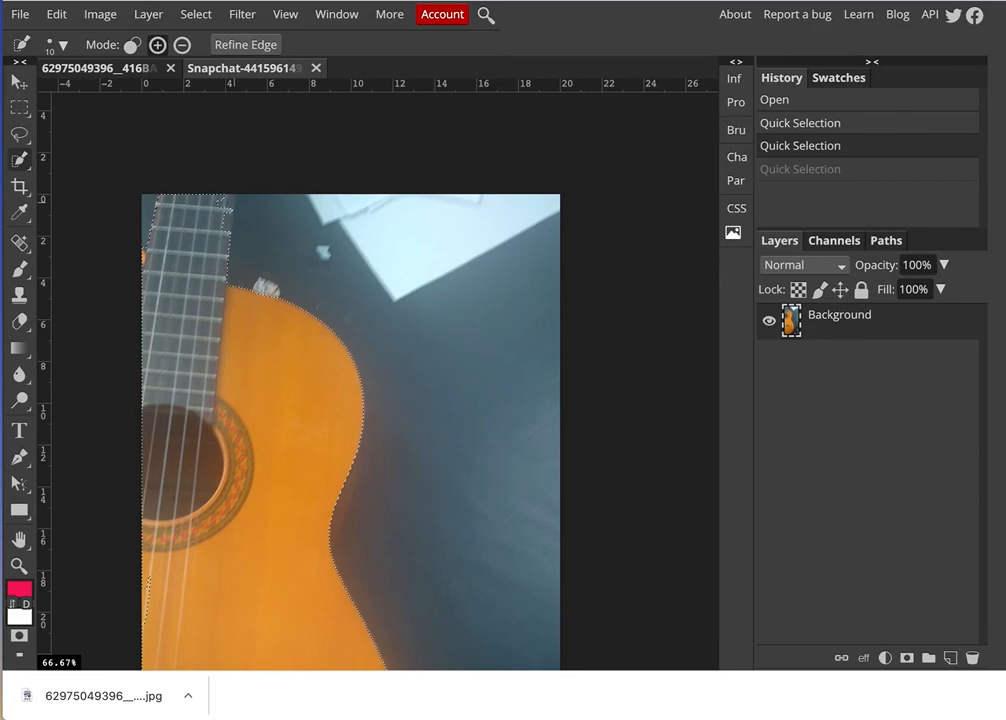
key(ctrl+shift+z)
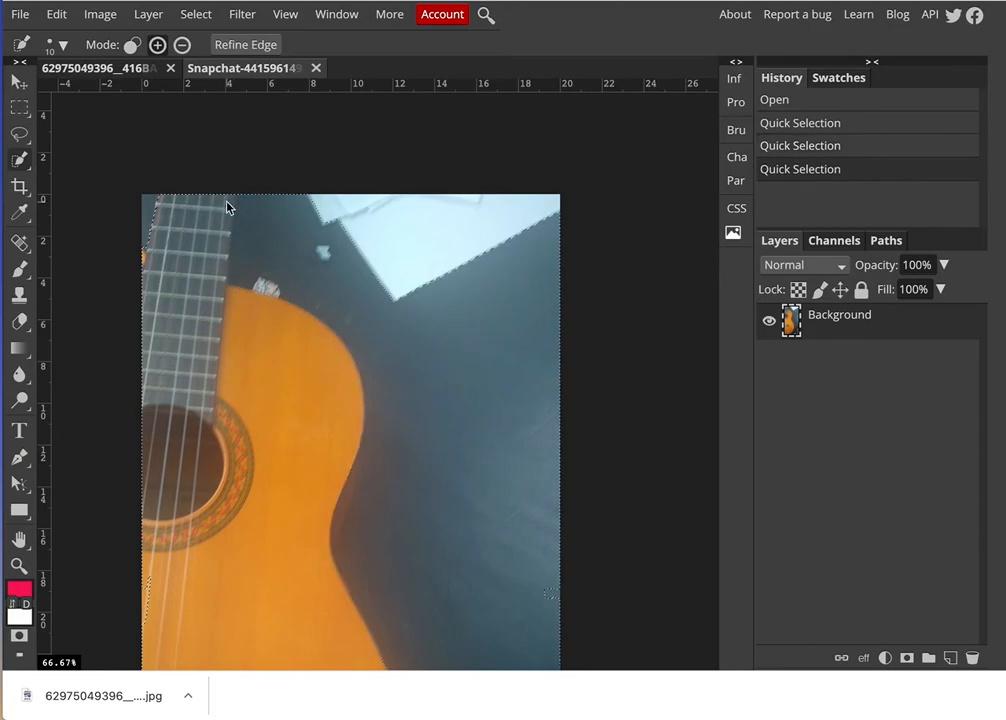
key(ctrl+z)
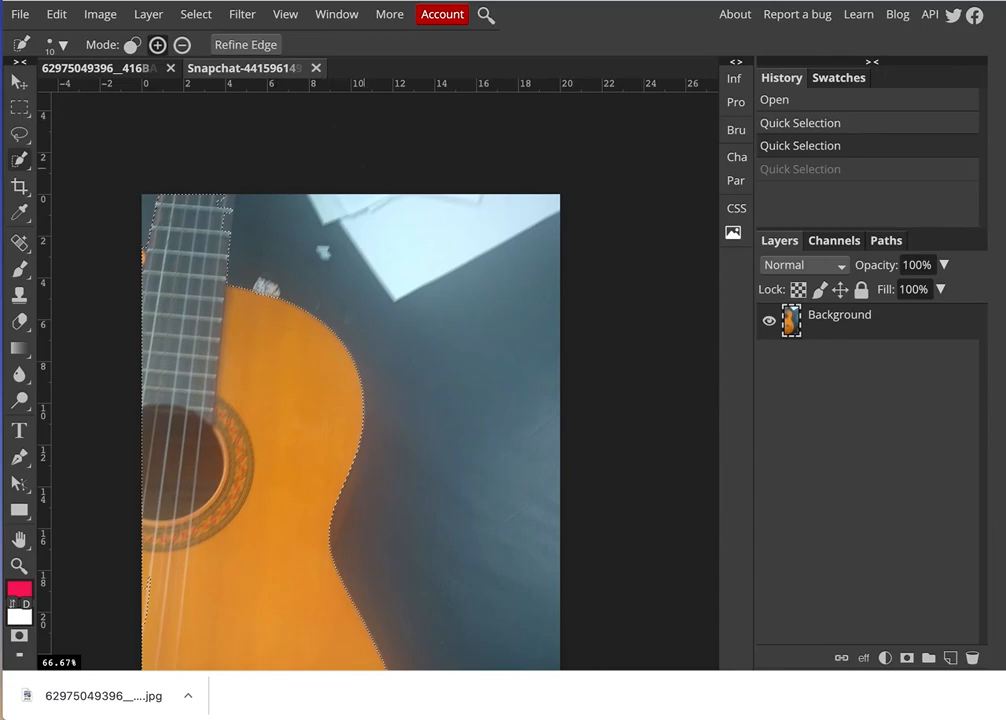
scroll(350, 430, down, 1)
scroll(286, 132, down, 1)
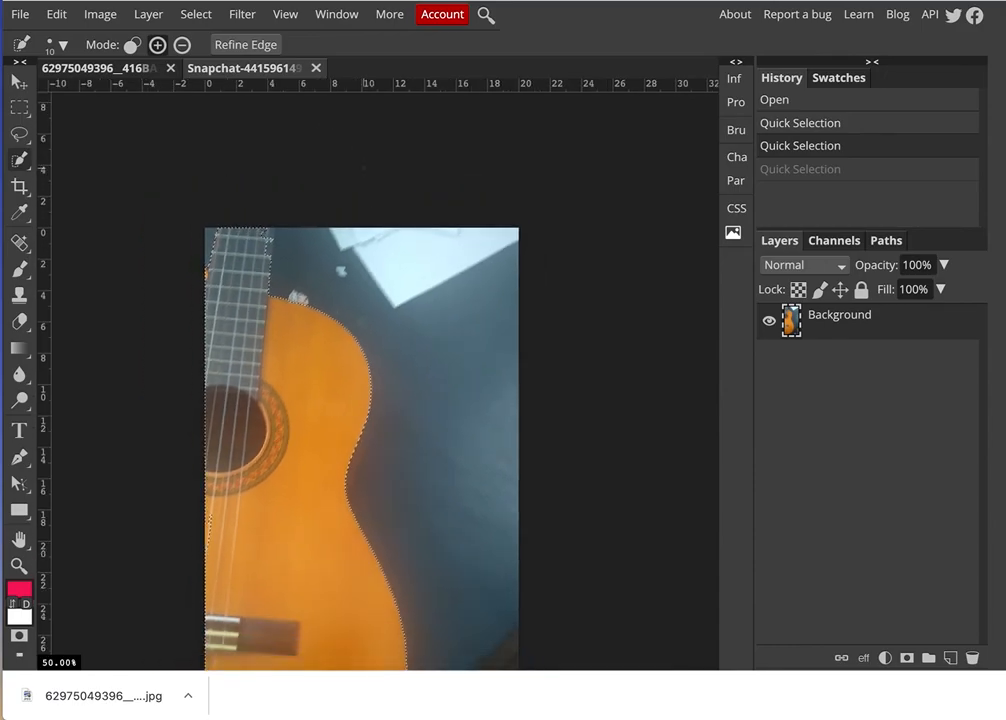
scroll(380, 400, down, 5)
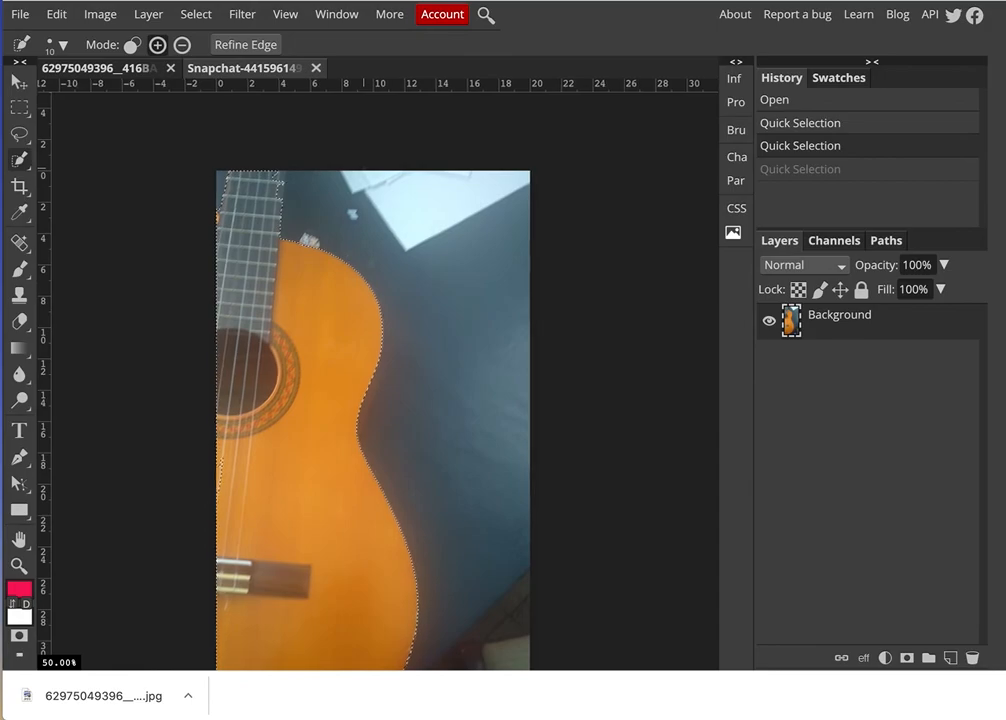
scroll(364, 174, down, 1)
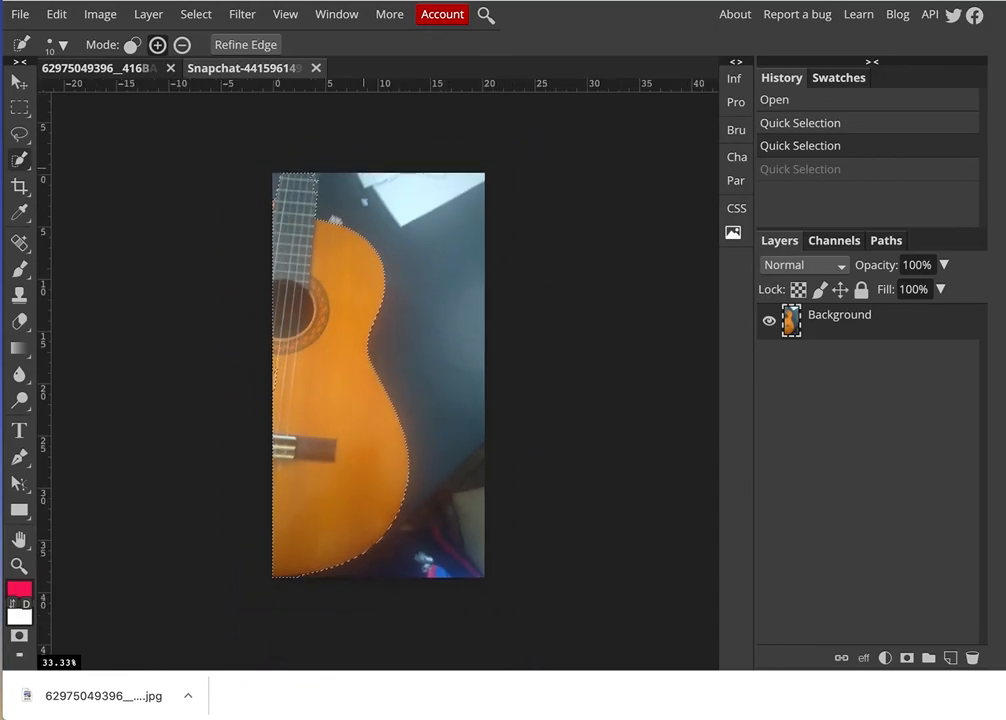
click(100, 14)
mouse_move(121, 40)
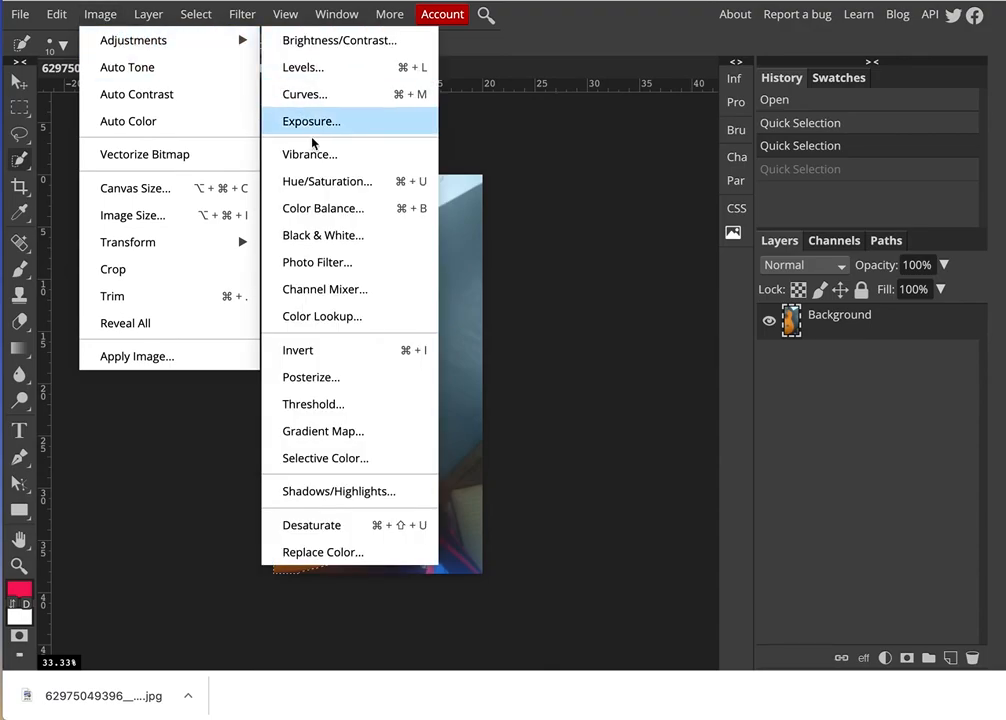
click(318, 235)
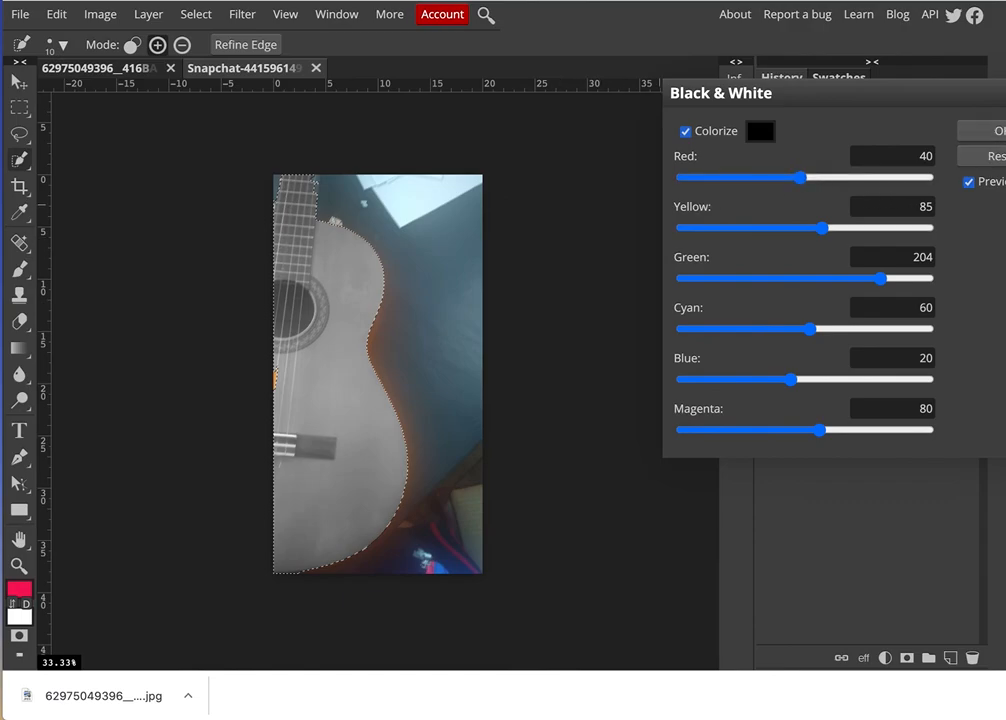
key(Escape)
Invert the guitar selection to cover the background, and apply a Black & White adjustment with Red -105
click(190, 15)
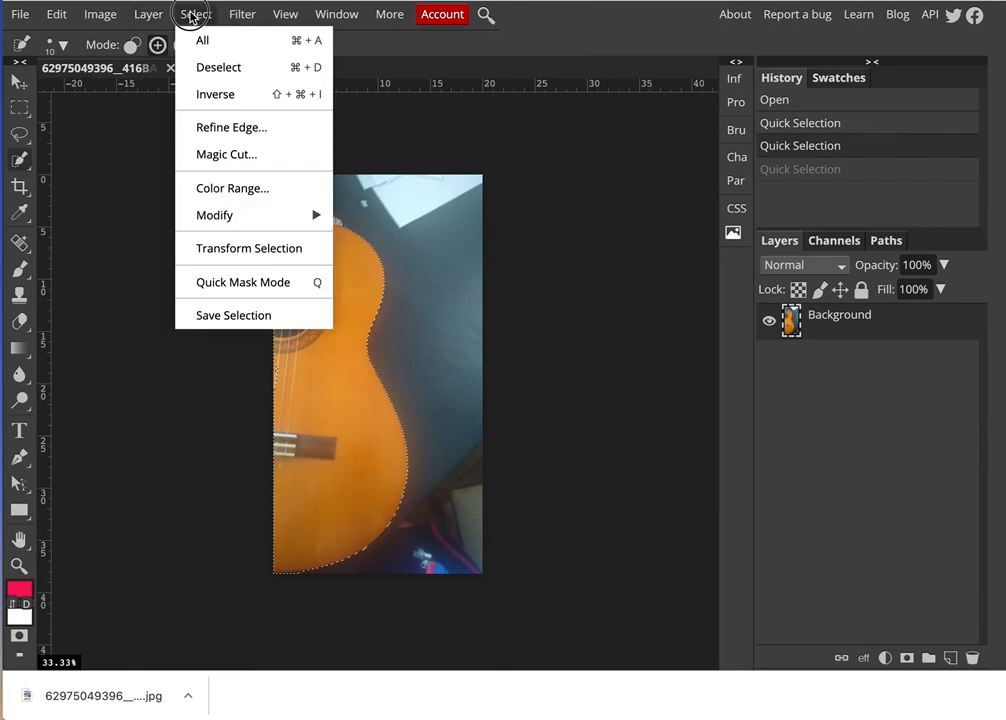
click(204, 93)
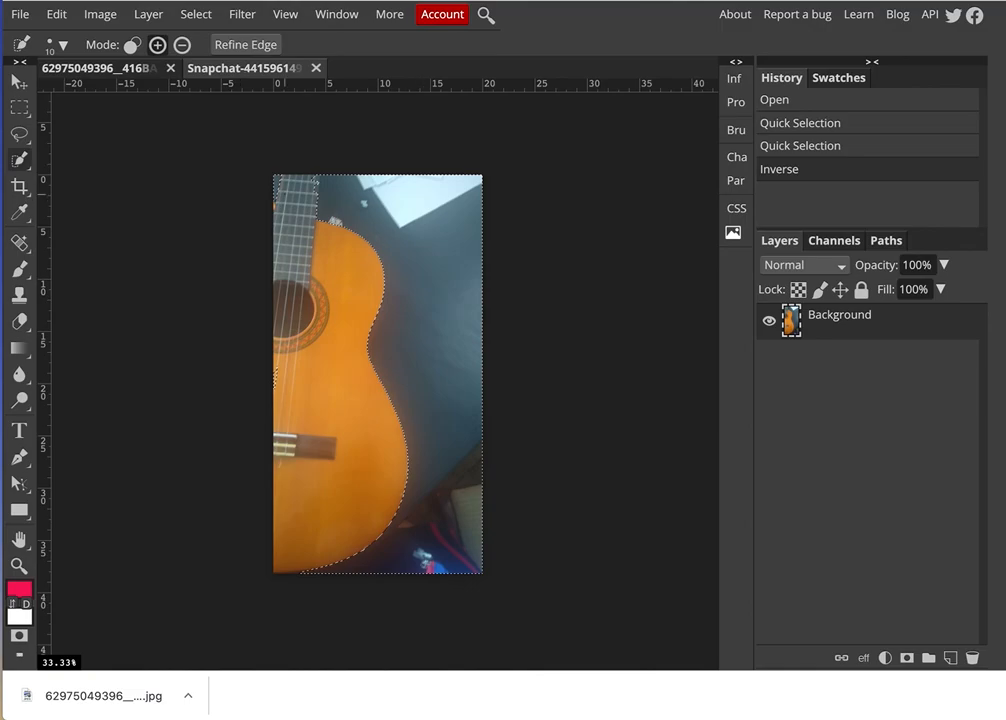
click(101, 16)
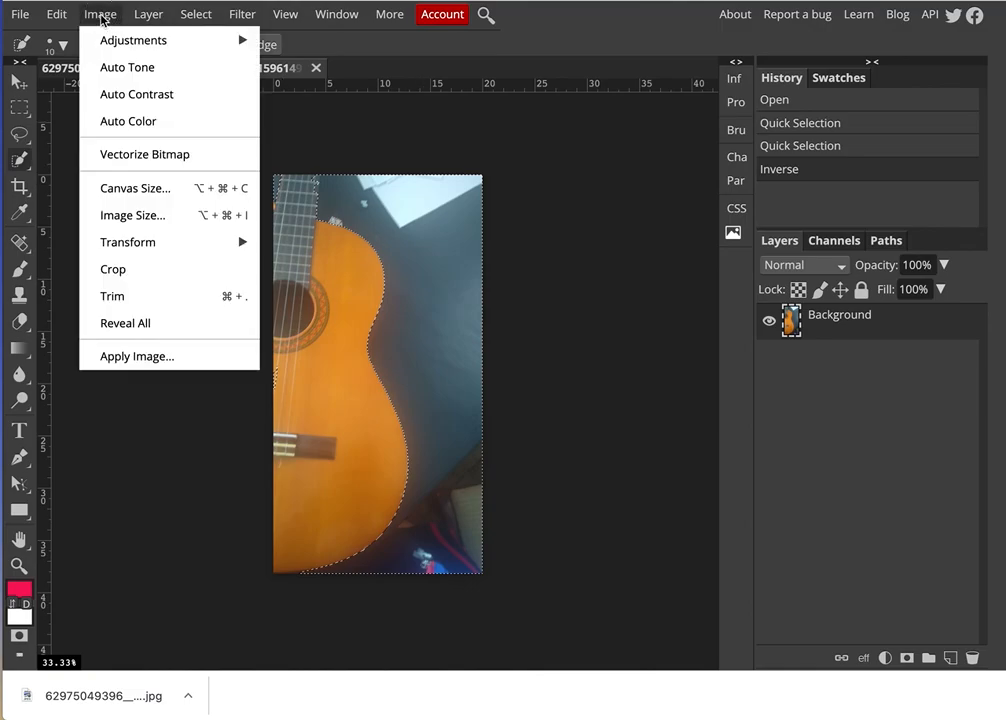
mouse_move(106, 41)
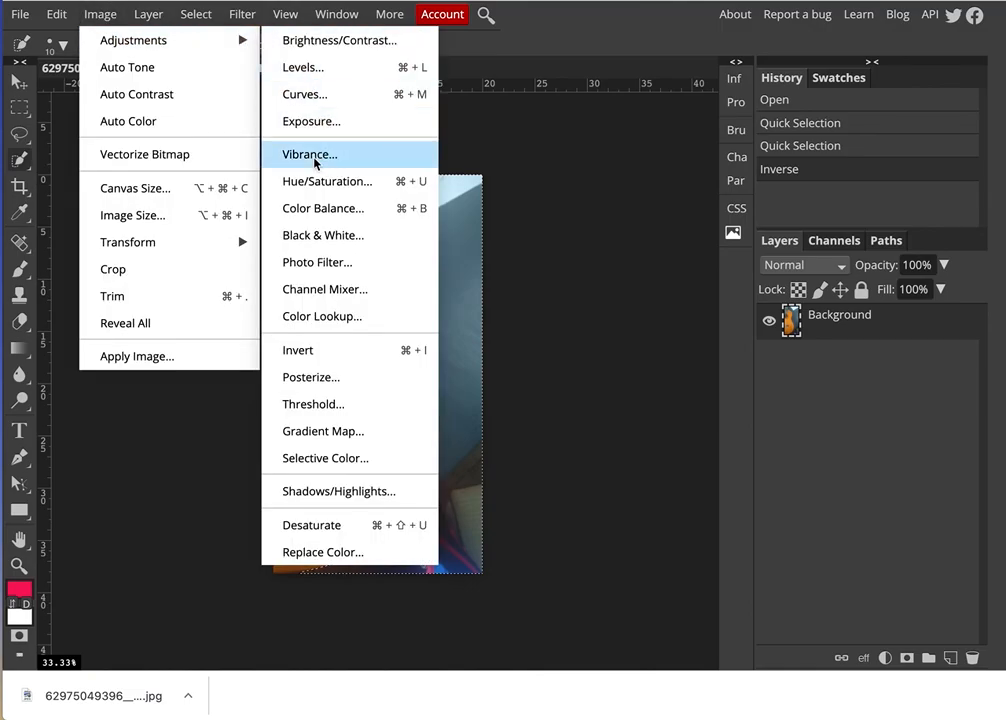
click(322, 235)
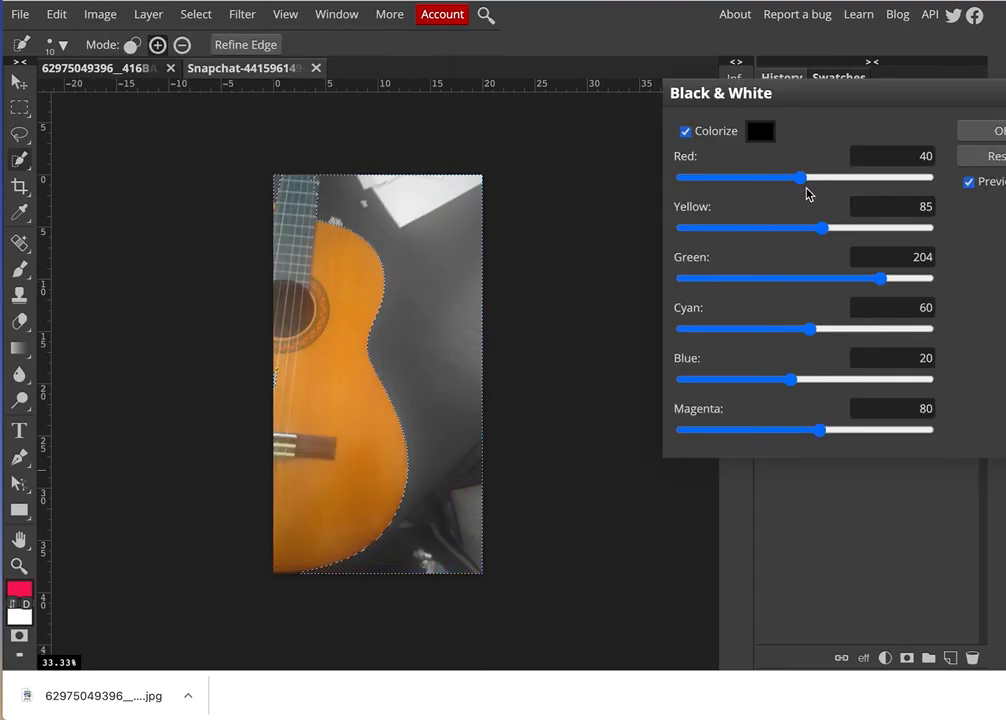
drag(801, 181, 729, 181)
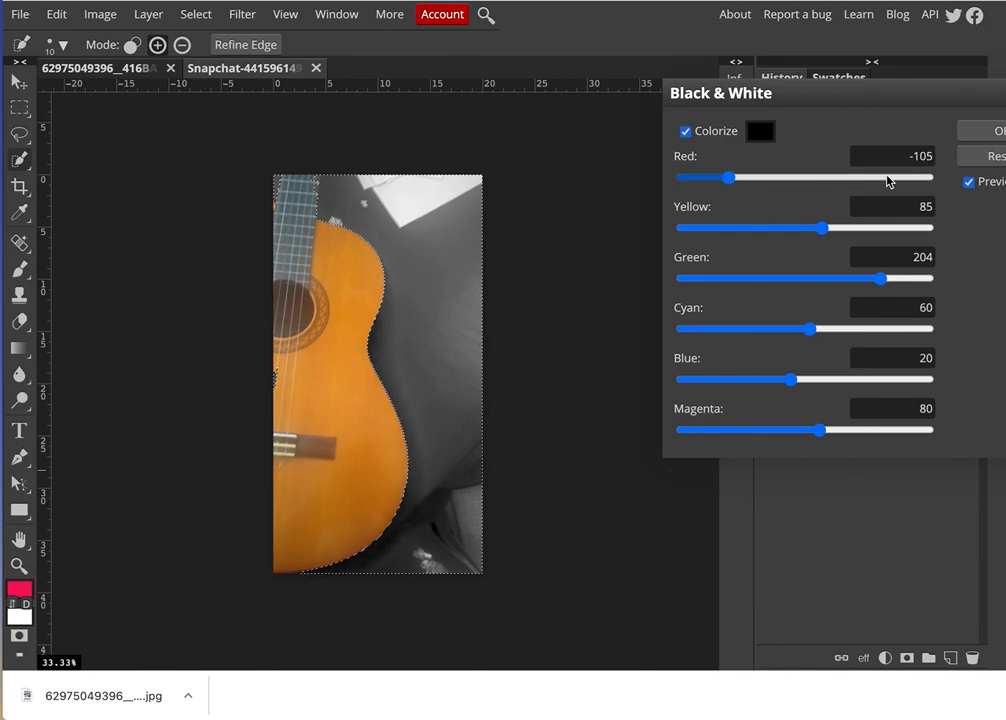
click(989, 134)
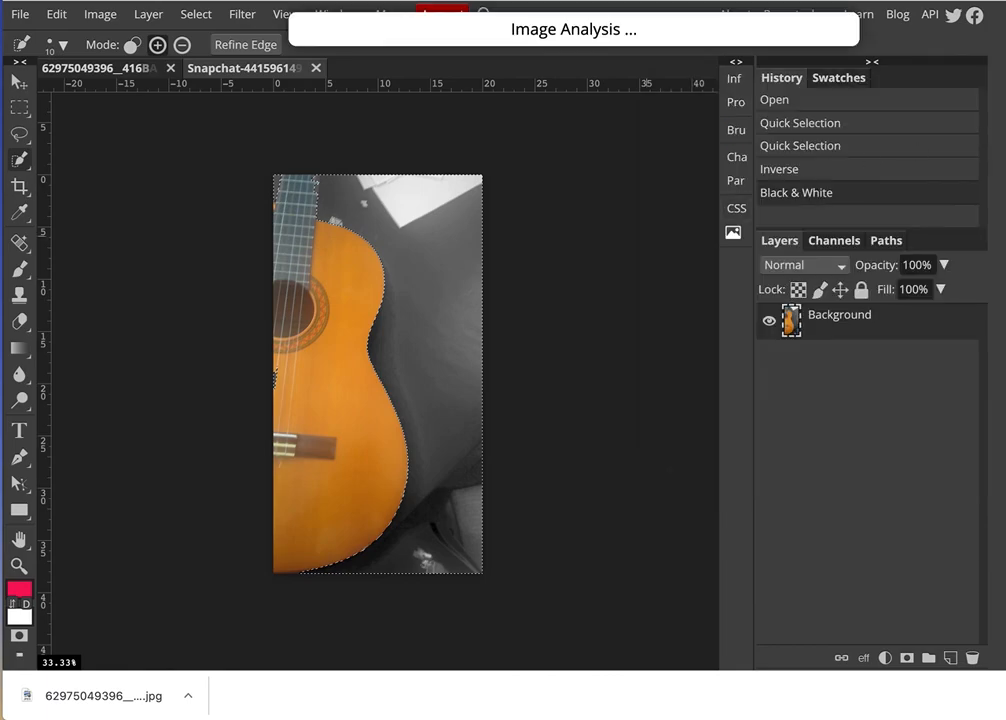